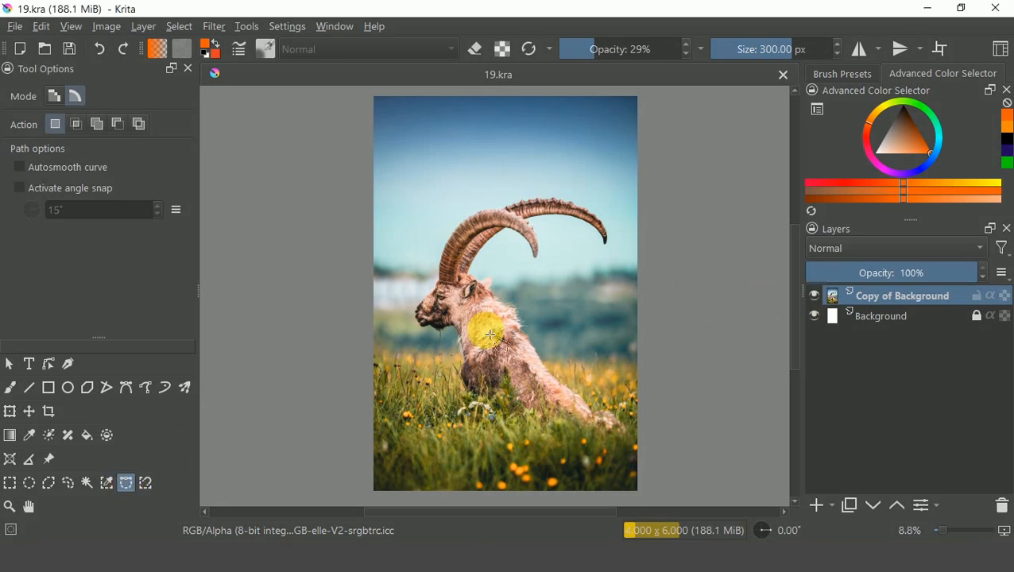
# Outline the whole ibex, including both horns, with the Bezier curve selection tool on the photo layer
pyautogui.hotkey('ctrl', '+')
pyautogui.hotkey('ctrl', '+')
pyautogui.hotkey('ctrl', '+')
pyautogui.hotkey('ctrl', '+')
pyautogui.hotkey('ctrl', '+')
pyautogui.hotkey('ctrl', '+')
pyautogui.moveTo(275, 237); pyautogui.dragTo(555, 293)
pyautogui.moveTo(389, 288); pyautogui.dragTo(440, 340)
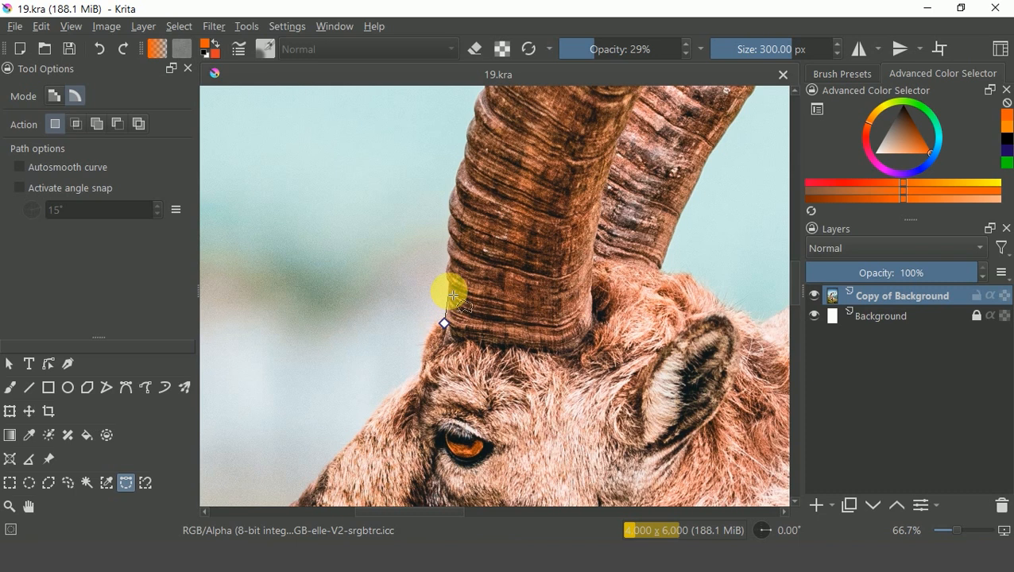
pyautogui.moveTo(449, 294); pyautogui.dragTo(459, 409)
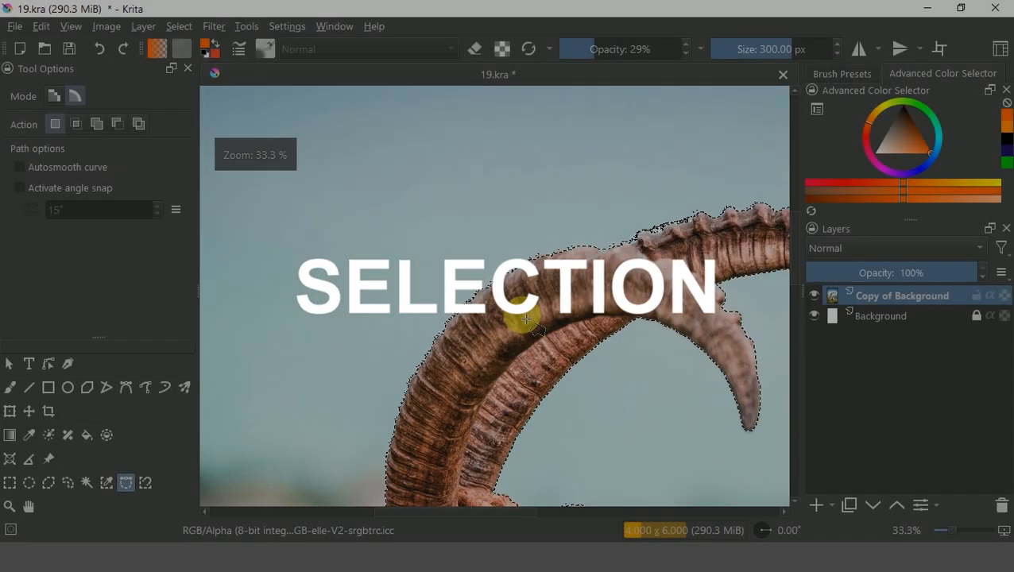
# Copy the selected ibex to a new layer and leave the original photo layer visible beneath it
pyautogui.scroll(-5, 521, 321)
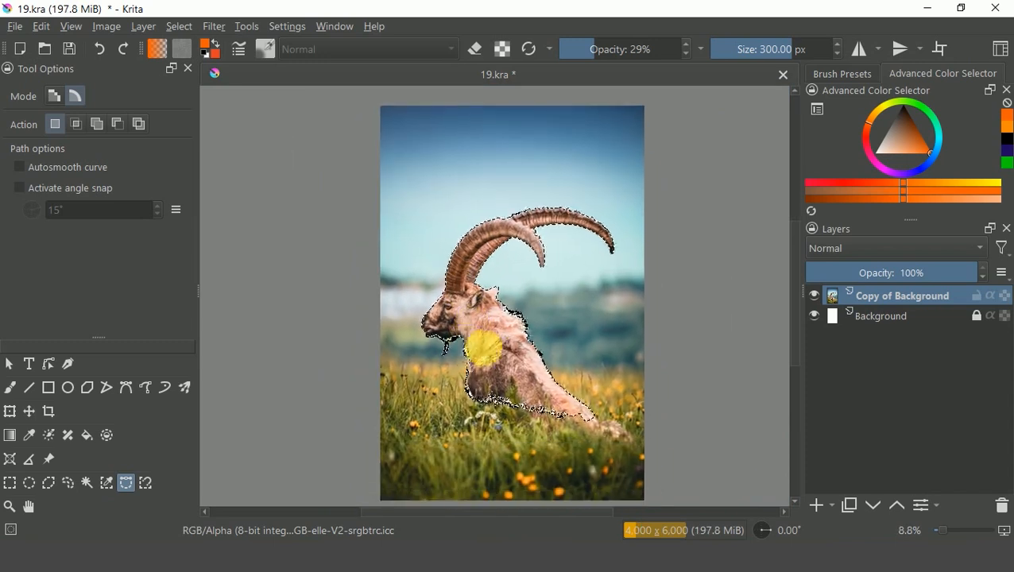
pyautogui.hotkey('ctrl', 'alt', 'j')
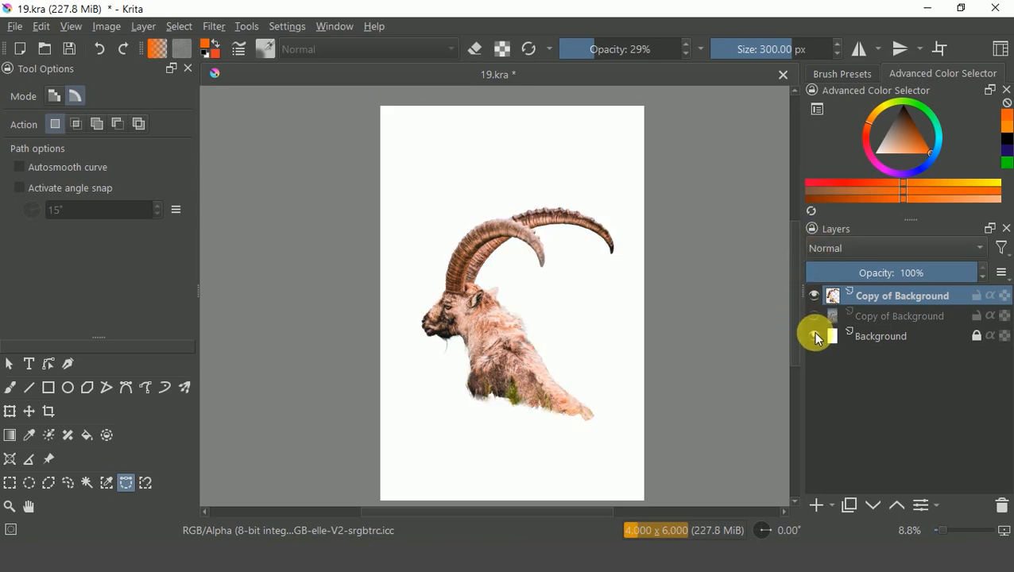
pyautogui.click(813, 317)
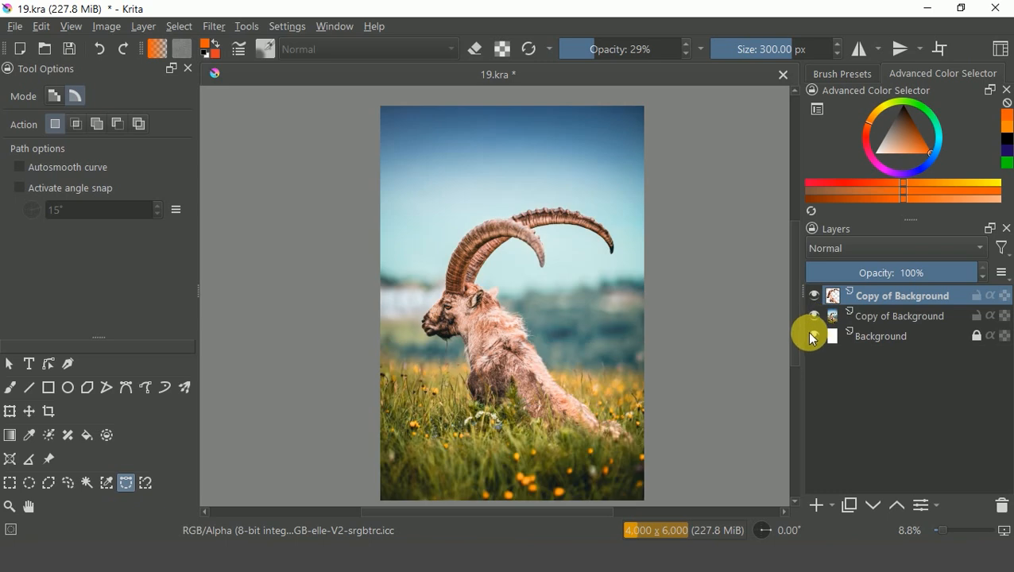
# Duplicate the full photo layer below the ibex cutout and hide the lower of the two photo copies
pyautogui.click(881, 322)
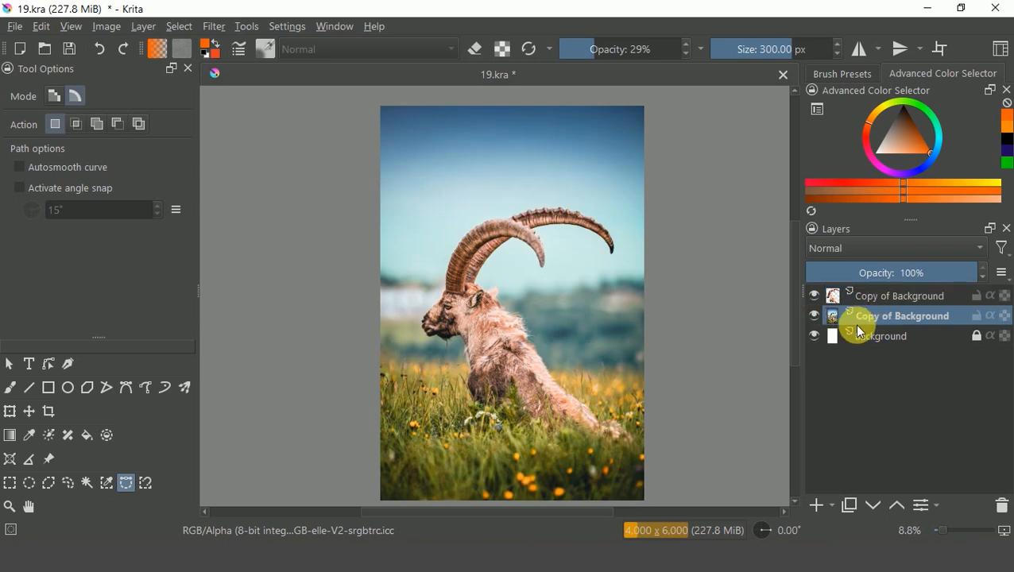
pyautogui.hotkey('ctrl', 'j')
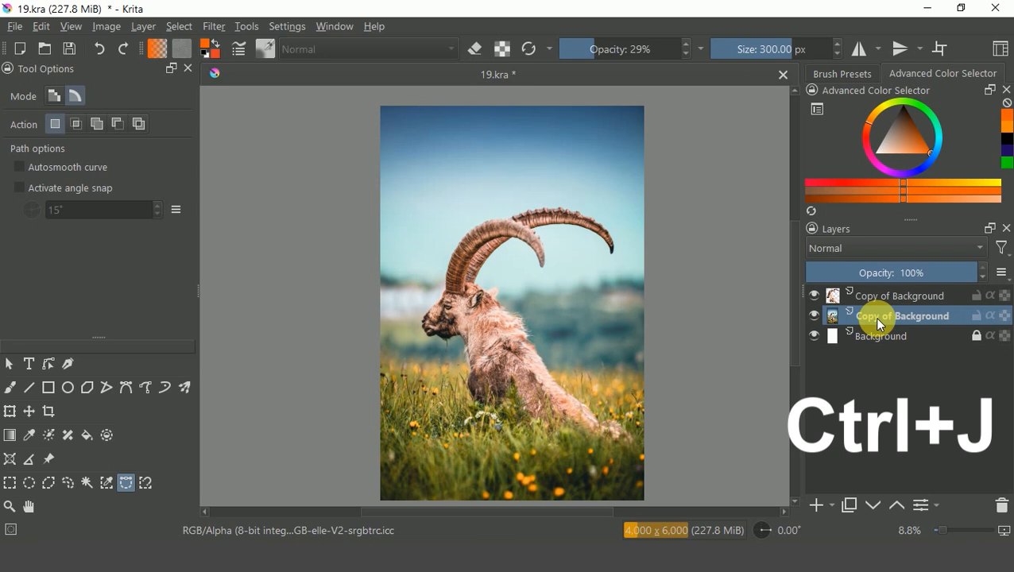
pyautogui.rightClick(953, 321)
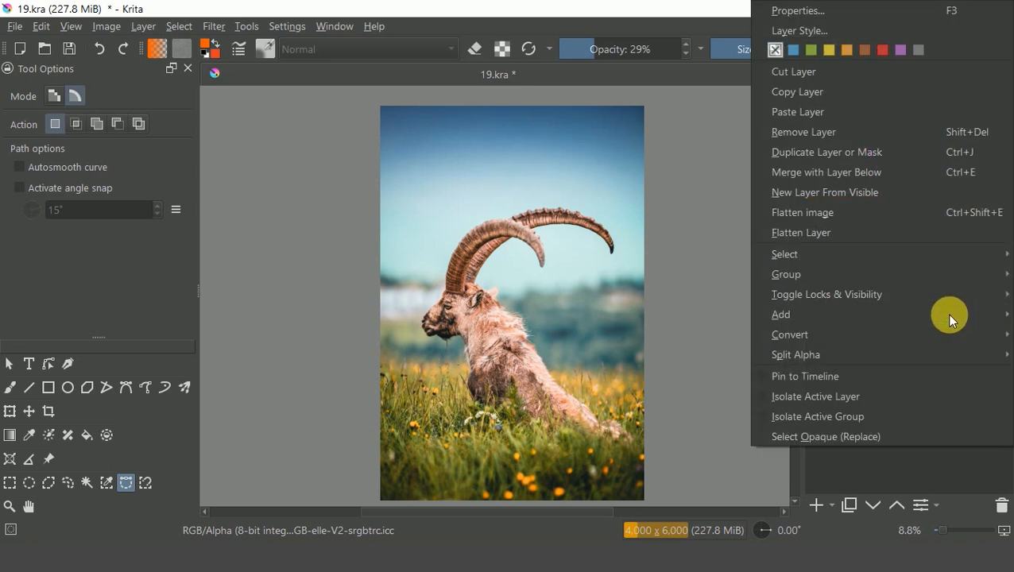
pyautogui.click(876, 154)
pyautogui.click(814, 335)
# Darken the visible photo layer with a Levels filter, setting the input midtone value to 0.265
pyautogui.hotkey('ctrl', 'l')
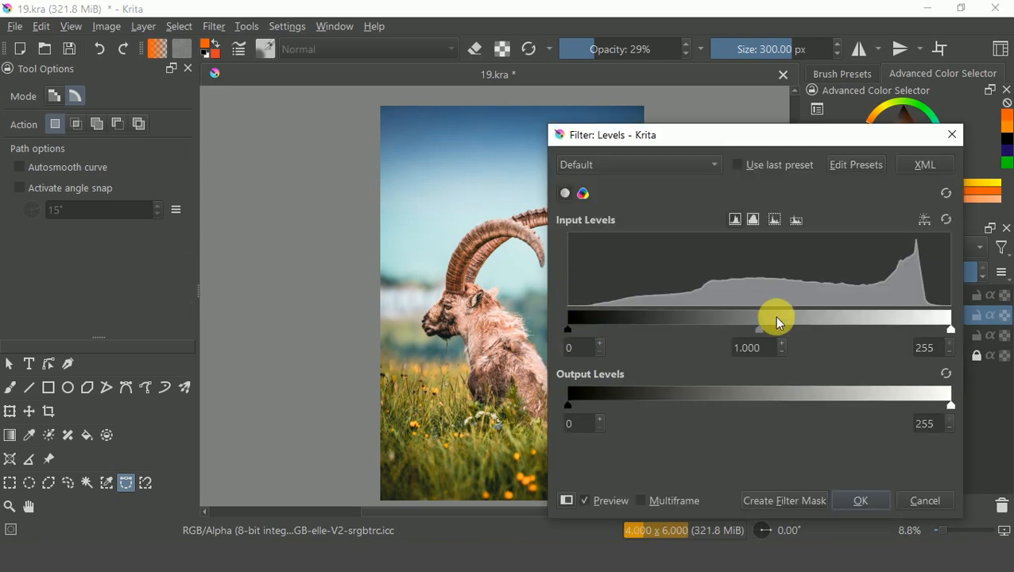
pyautogui.moveTo(760, 329); pyautogui.dragTo(905, 329)
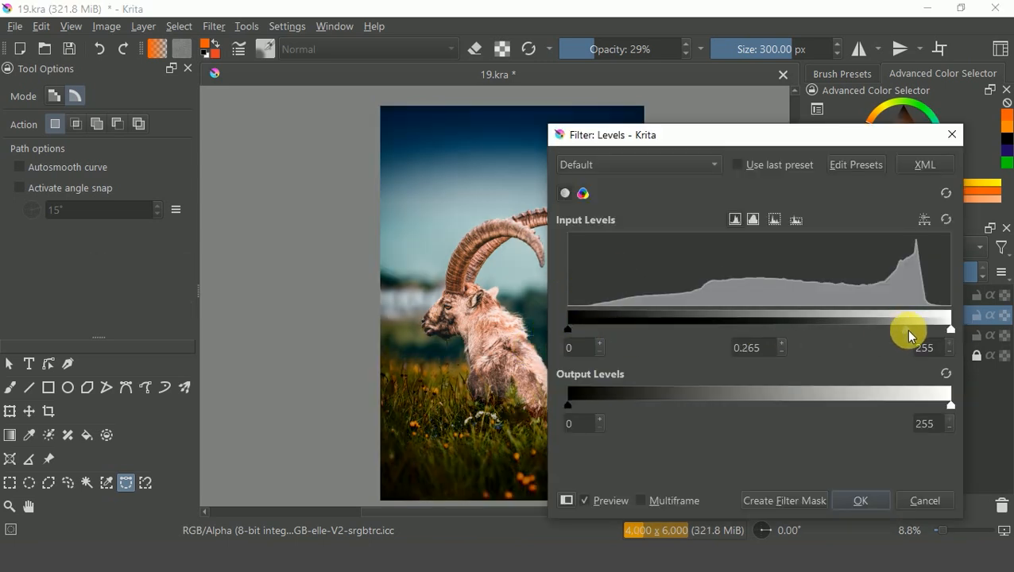
pyautogui.click(869, 501)
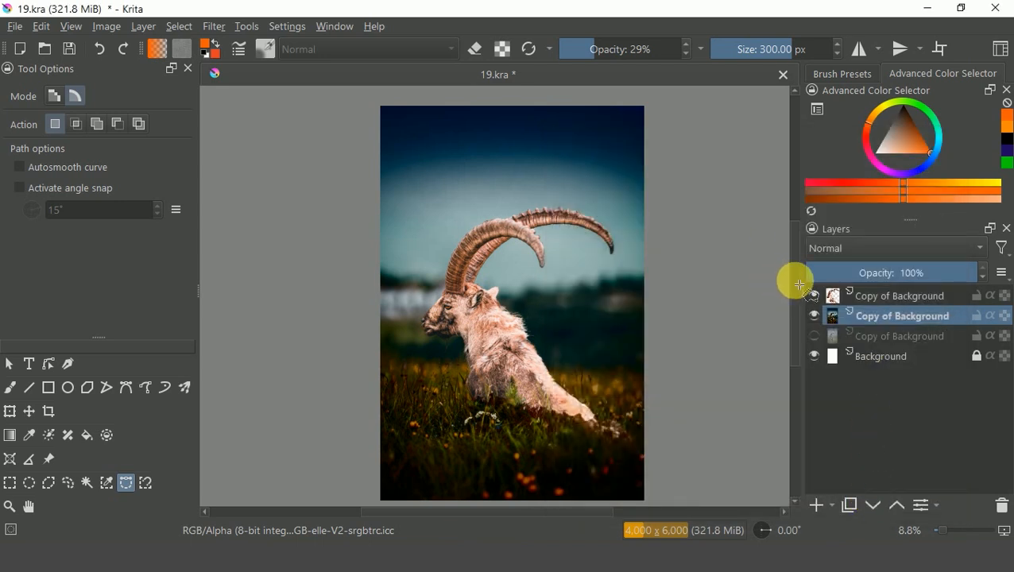
# Duplicate the ibex cutout layer and darken the top copy with Levels, setting the input midtone value to 0.761
pyautogui.click(868, 301)
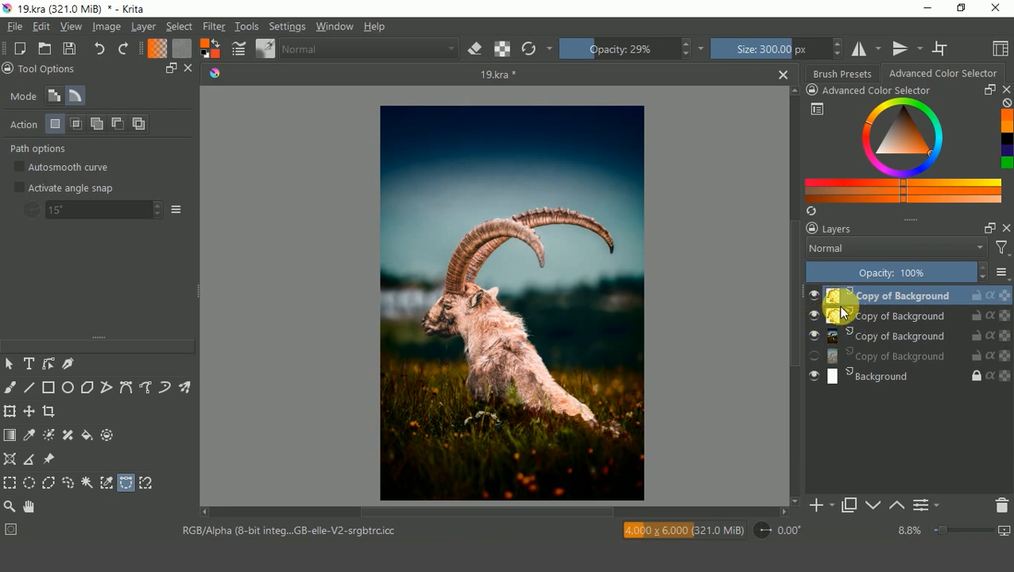
pyautogui.hotkey('ctrl', 'l')
pyautogui.moveTo(761, 334); pyautogui.dragTo(799, 325)
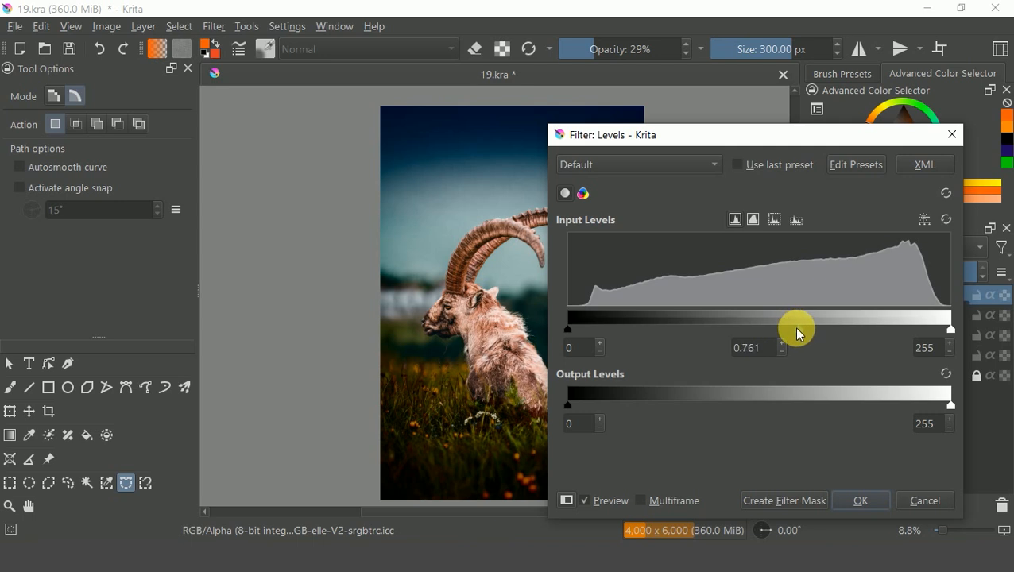
pyautogui.click(864, 501)
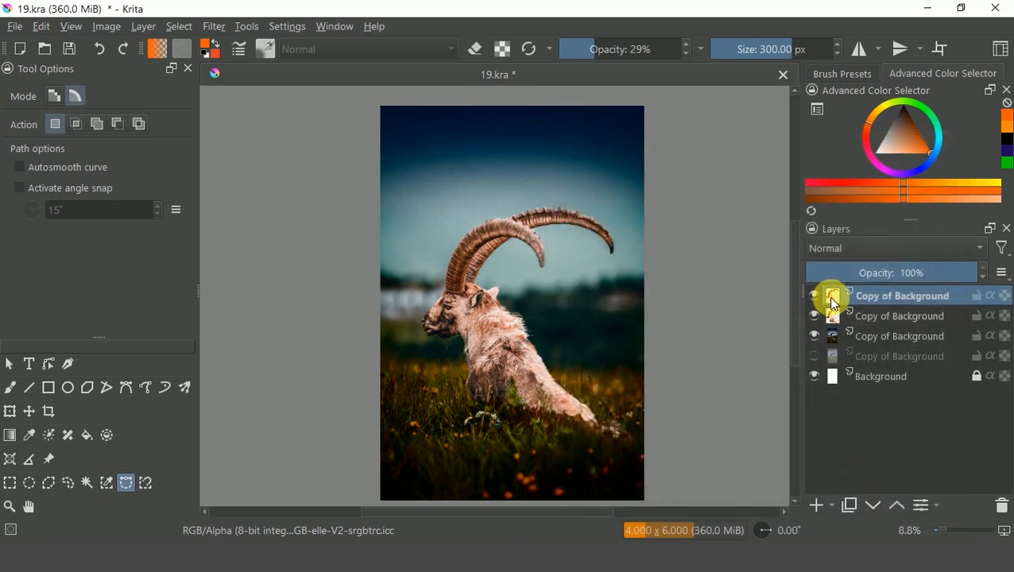
# Select a loose area around both horns on the top cutout, copy it to a new layer and clear the selection
pyautogui.hotkey('ctrl', '+')
pyautogui.hotkey('ctrl', '+')
pyautogui.hotkey('ctrl', '+')
pyautogui.hotkey('ctrl', '+')
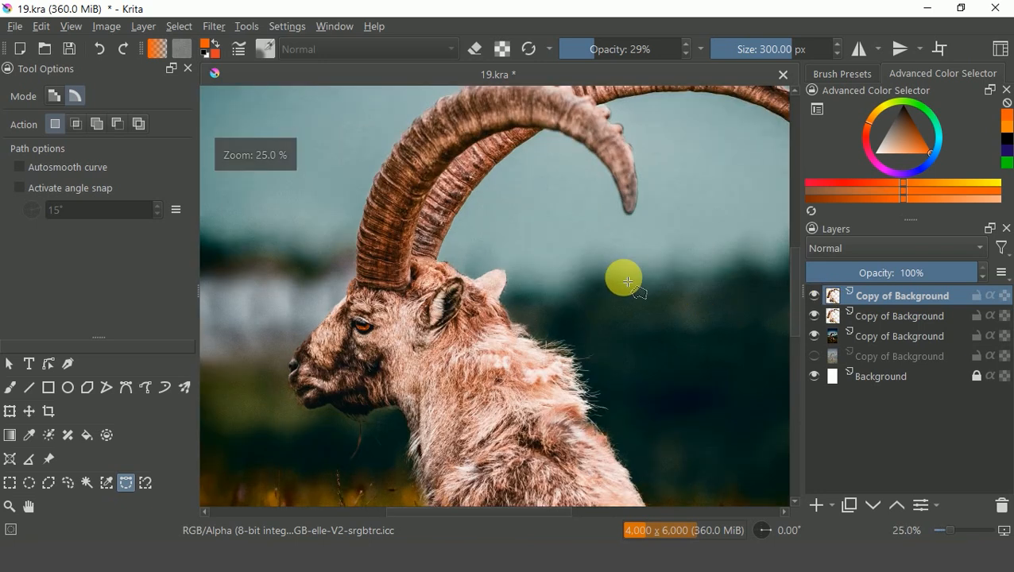
pyautogui.scroll(3, 487, 330)
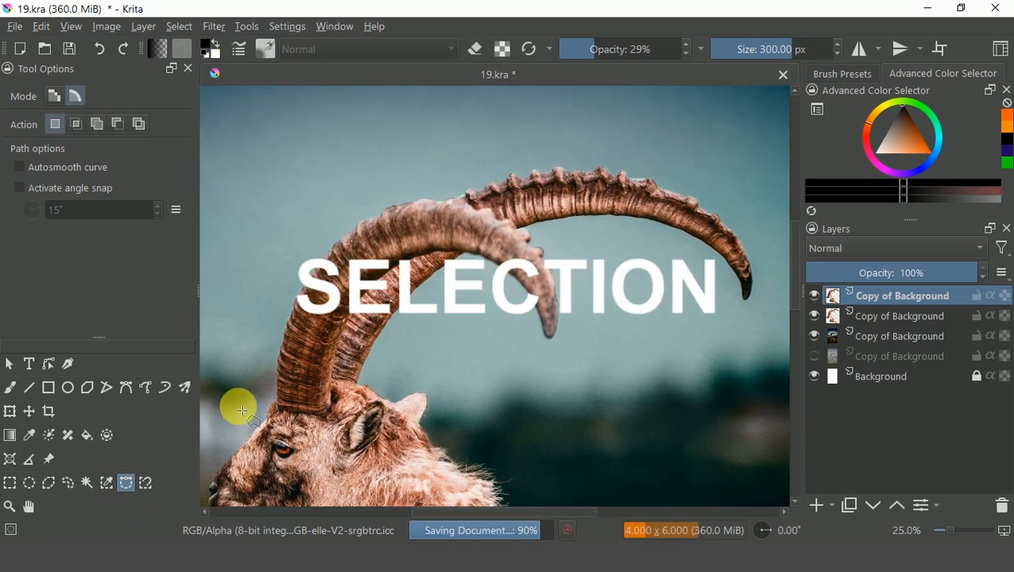
pyautogui.moveTo(255, 410)
pyautogui.mouseDown()
pyautogui.moveTo(313, 428)
pyautogui.moveTo(379, 387)
pyautogui.moveTo(463, 398)
pyautogui.moveTo(639, 387)
pyautogui.moveTo(739, 351)
pyautogui.moveTo(779, 288)
pyautogui.moveTo(760, 208)
pyautogui.moveTo(680, 142)
pyautogui.moveTo(605, 139)
pyautogui.moveTo(447, 153)
pyautogui.moveTo(321, 194)
pyautogui.moveTo(257, 308)
pyautogui.moveTo(258, 419)
pyautogui.mouseUp()
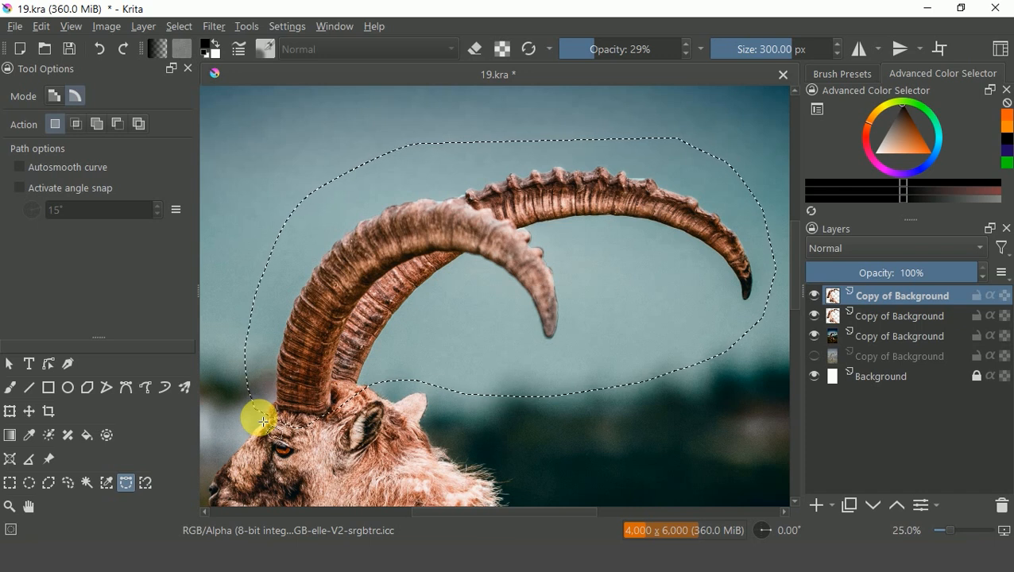
pyautogui.hotkey('ctrl', 'alt', 'j')
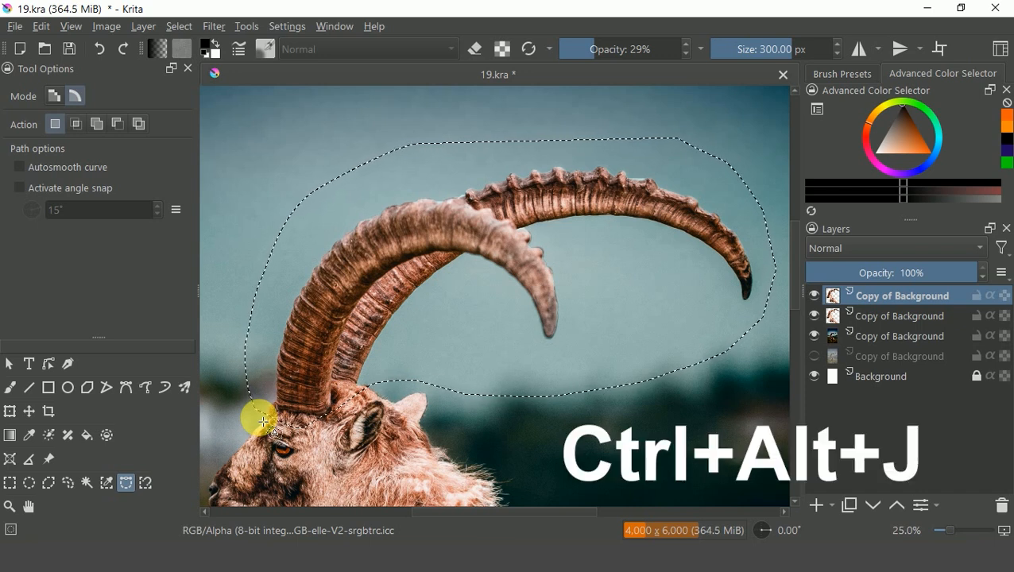
pyautogui.hotkey('ctrl', 'shift', 'a')
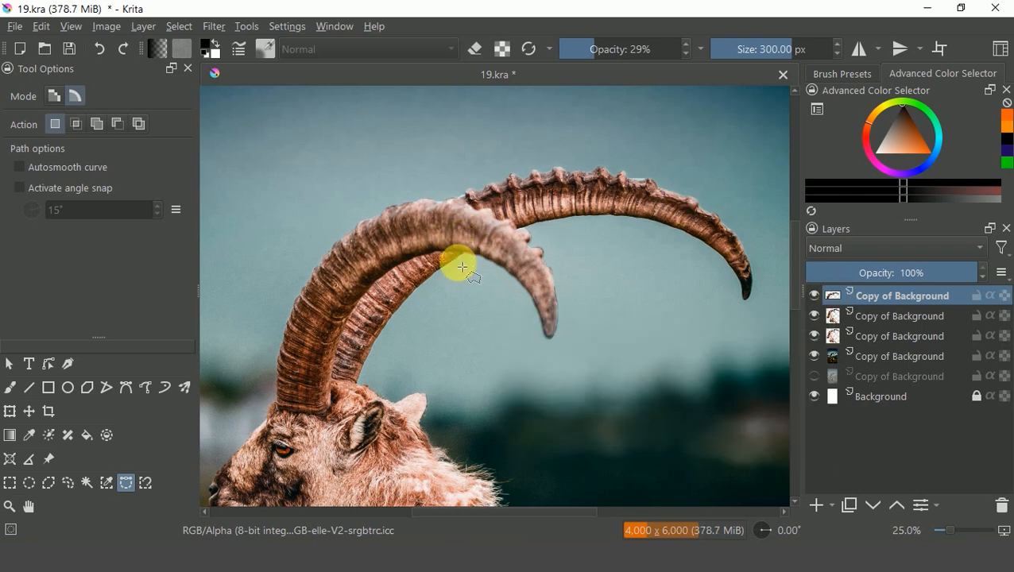
# Tint the horn layer orange with an HSV/HSL adjustment: hue 11, saturation 100 and lightness -21
pyautogui.scroll(-2, 475, 274)
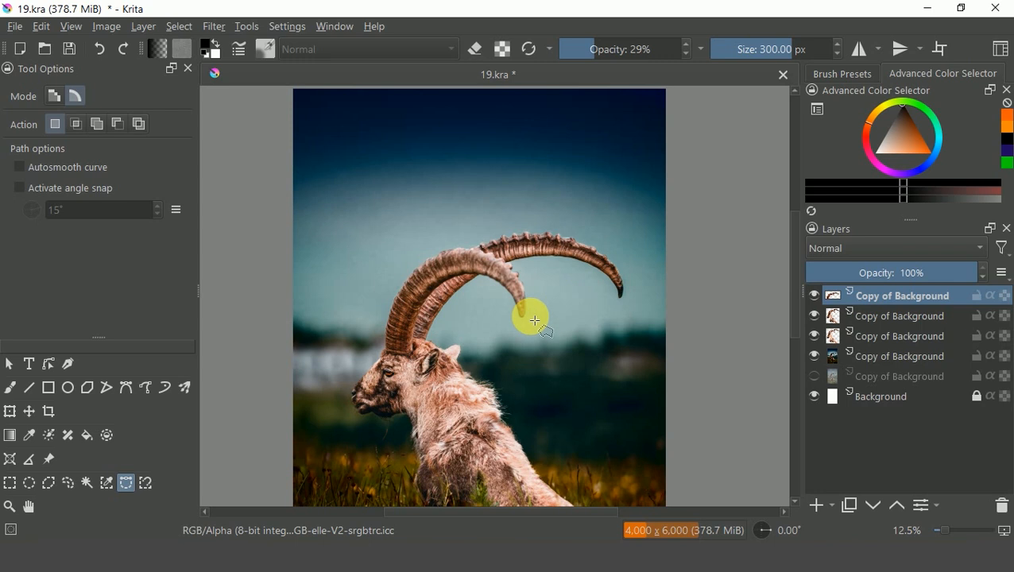
pyautogui.hotkey('ctrl', 'u')
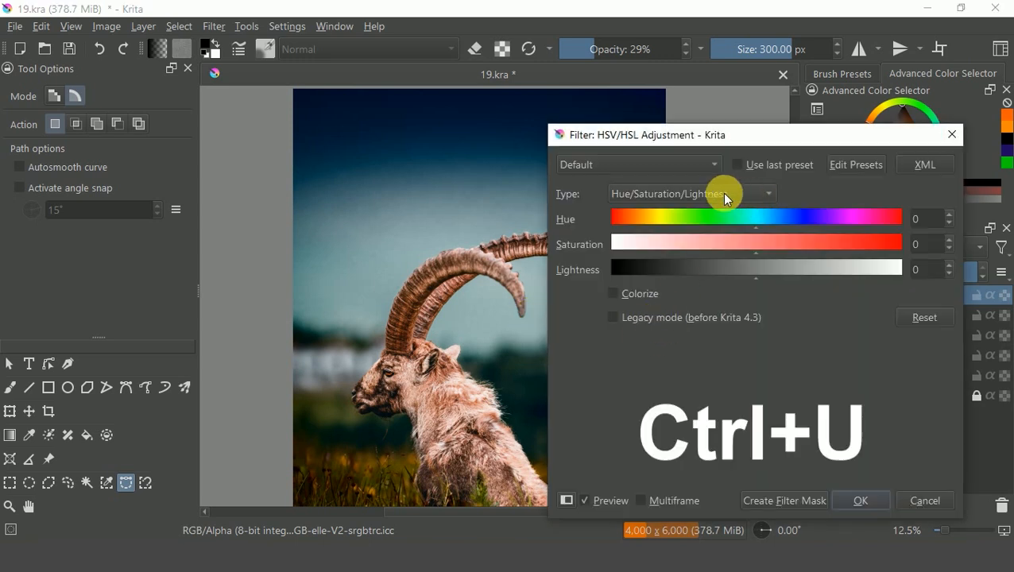
pyautogui.moveTo(755, 226); pyautogui.dragTo(862, 259)
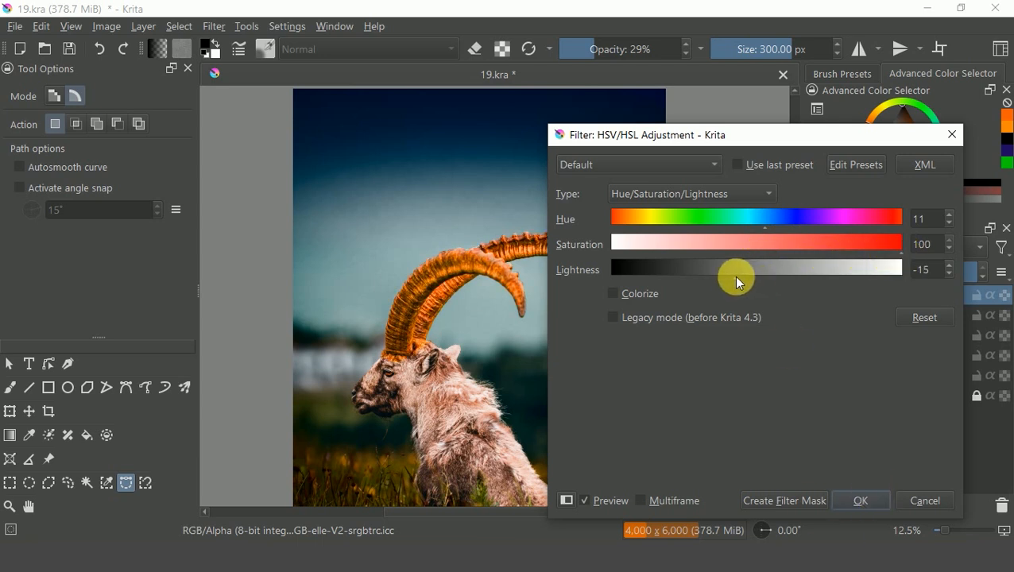
pyautogui.moveTo(738, 278); pyautogui.dragTo(727, 281)
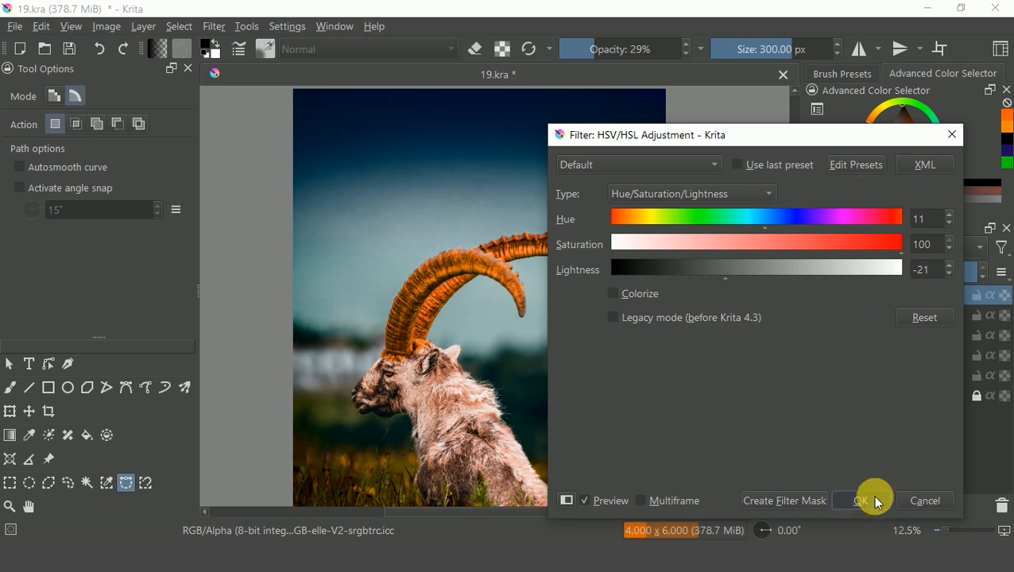
pyautogui.click(873, 494)
# Duplicate the orange horn layer, hide the upper copy and make the lower copy active
pyautogui.hotkey('ctrl', 'j')
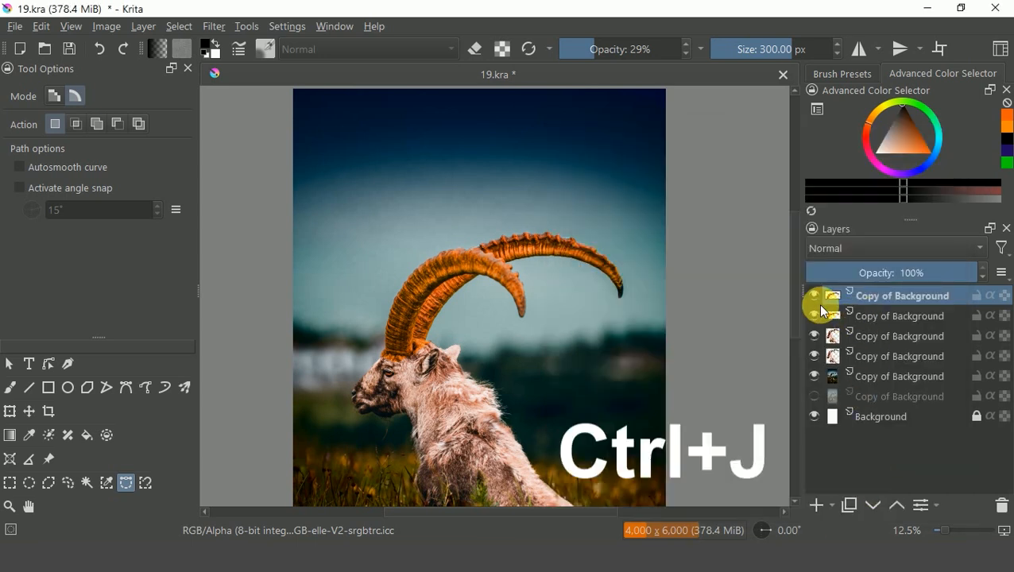
pyautogui.click(814, 296)
pyautogui.click(870, 320)
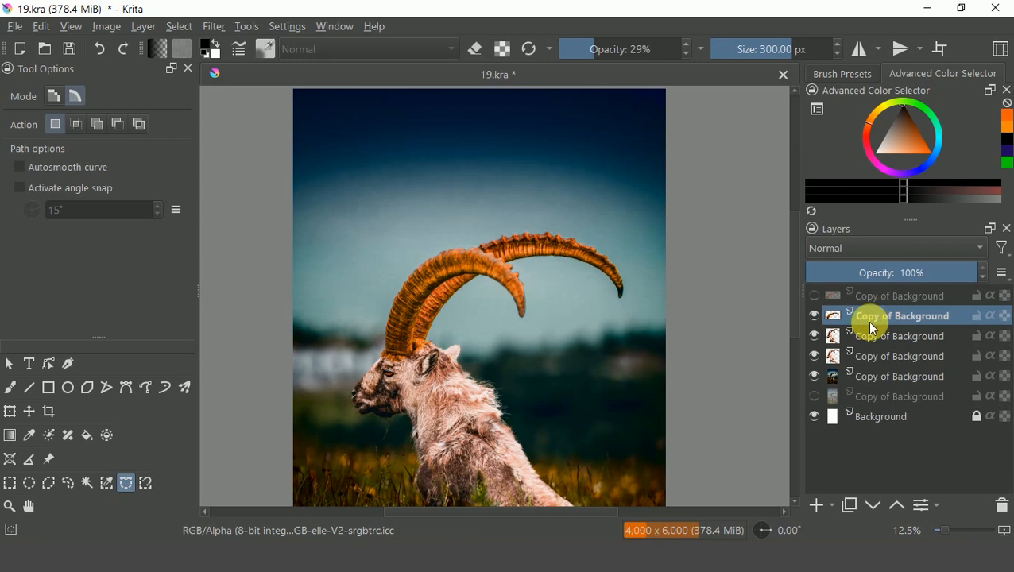
# Brighten the lower horn layer with a Color Adjustment curve on RGBA, placing a point at input 51, output 225
pyautogui.hotkey('ctrl', 'm')
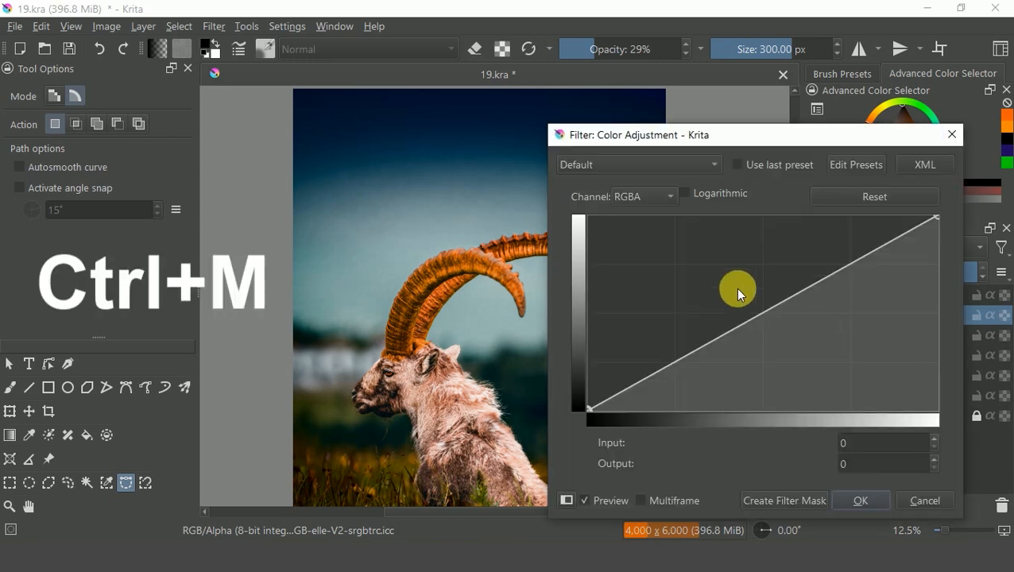
pyautogui.moveTo(755, 316); pyautogui.dragTo(666, 250)
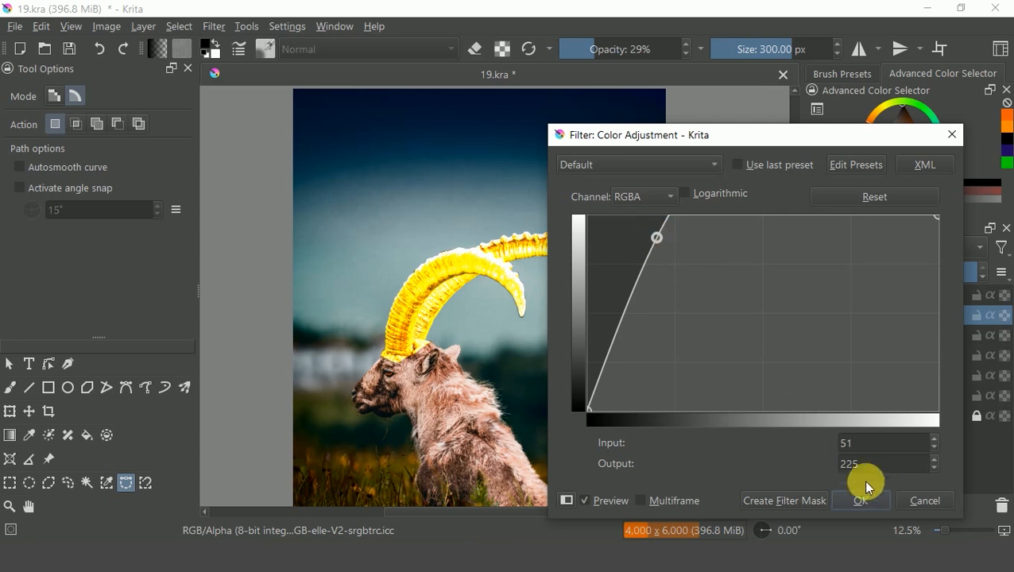
pyautogui.click(858, 501)
pyautogui.click(815, 296)
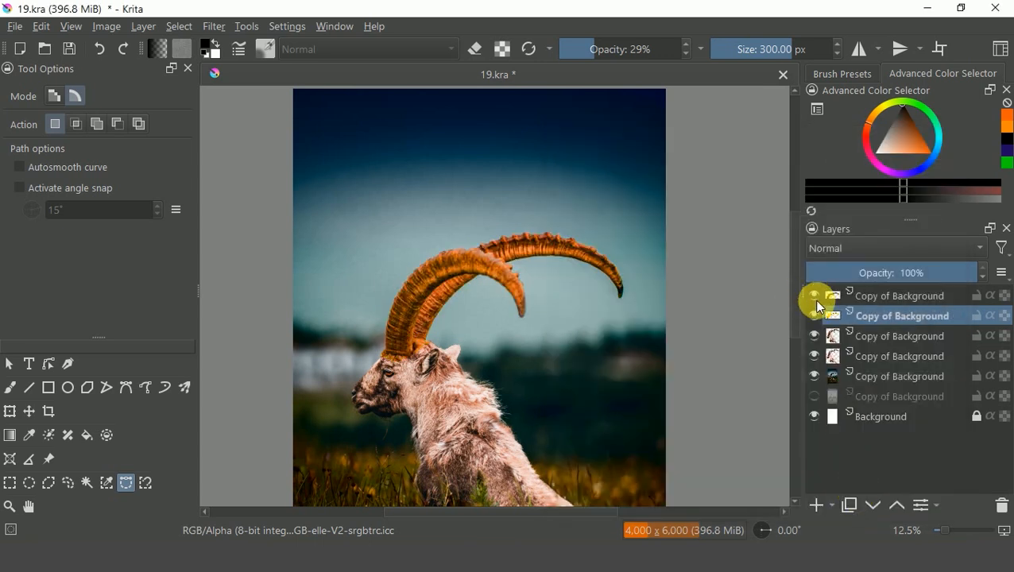
pyautogui.click(814, 297)
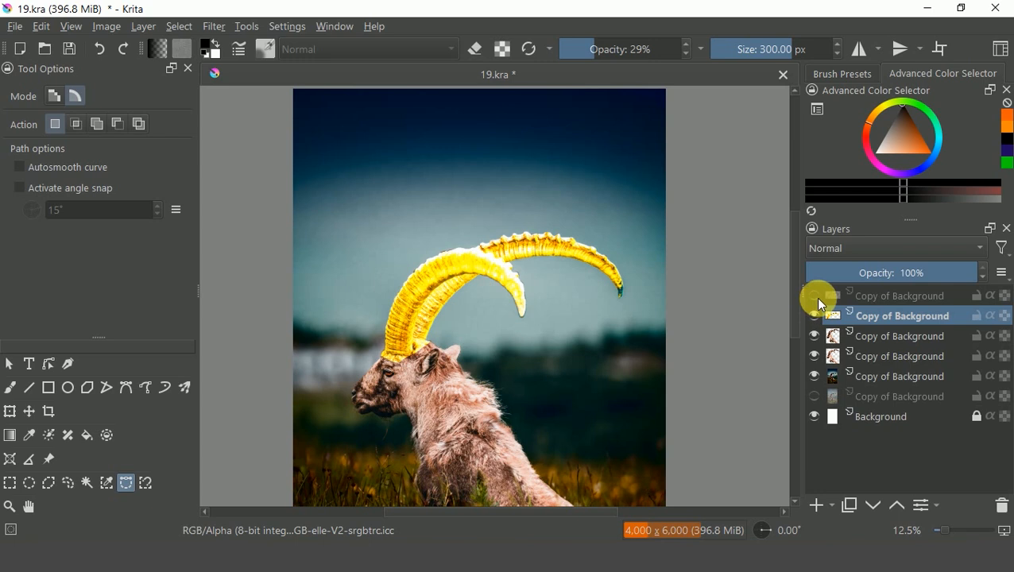
# Apply a Gaussian Blur with a horizontal and vertical radius of 123.04 px to the bright horn layer
pyautogui.click(216, 30)
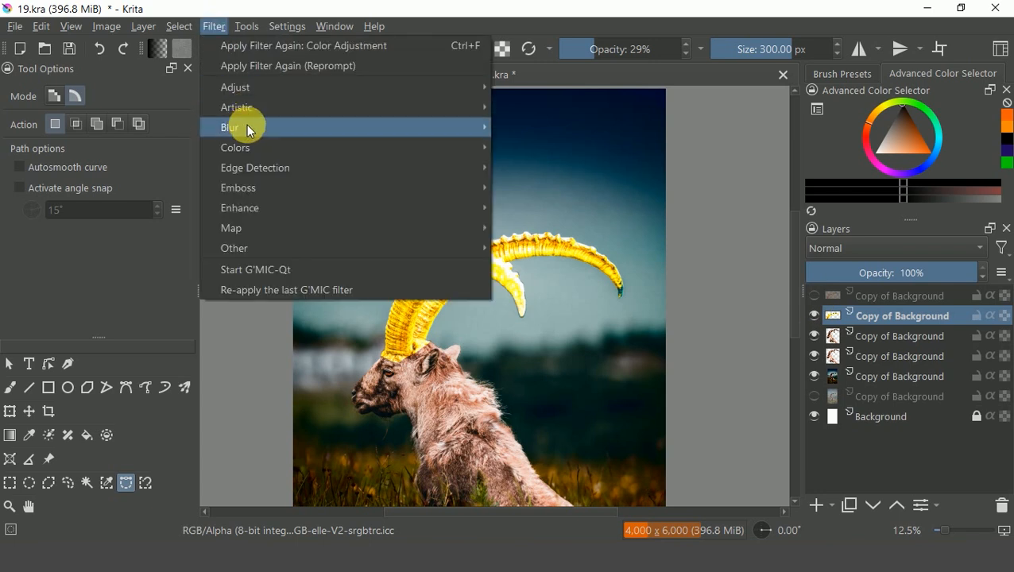
pyautogui.moveTo(244, 127)
pyautogui.click(530, 149)
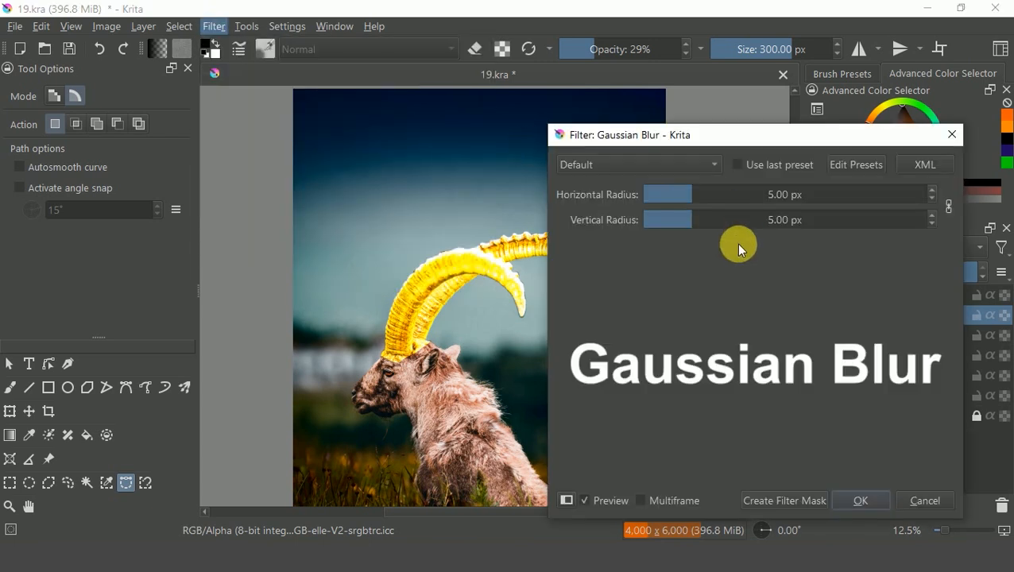
pyautogui.moveTo(690, 197); pyautogui.dragTo(792, 204)
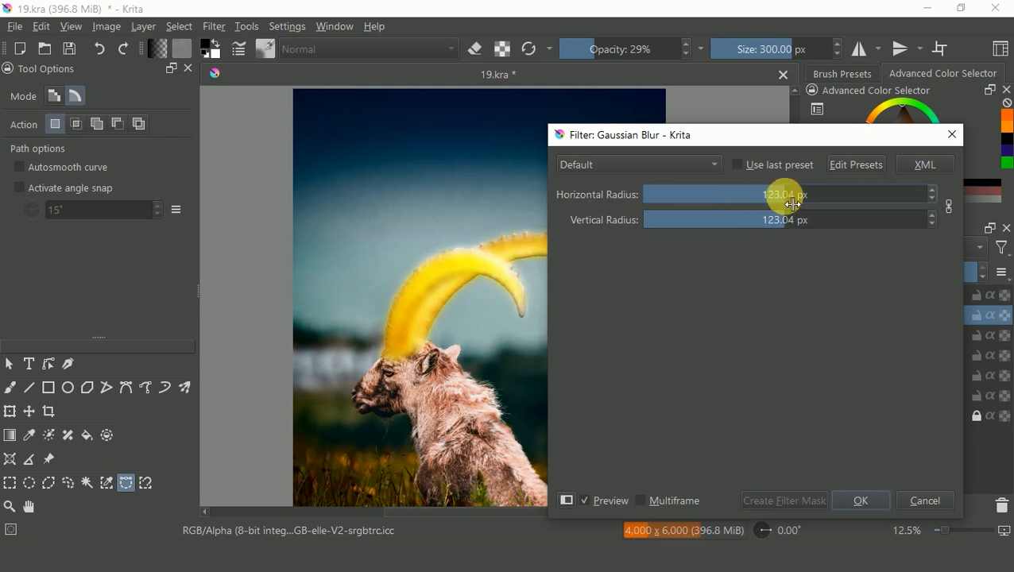
pyautogui.click(862, 503)
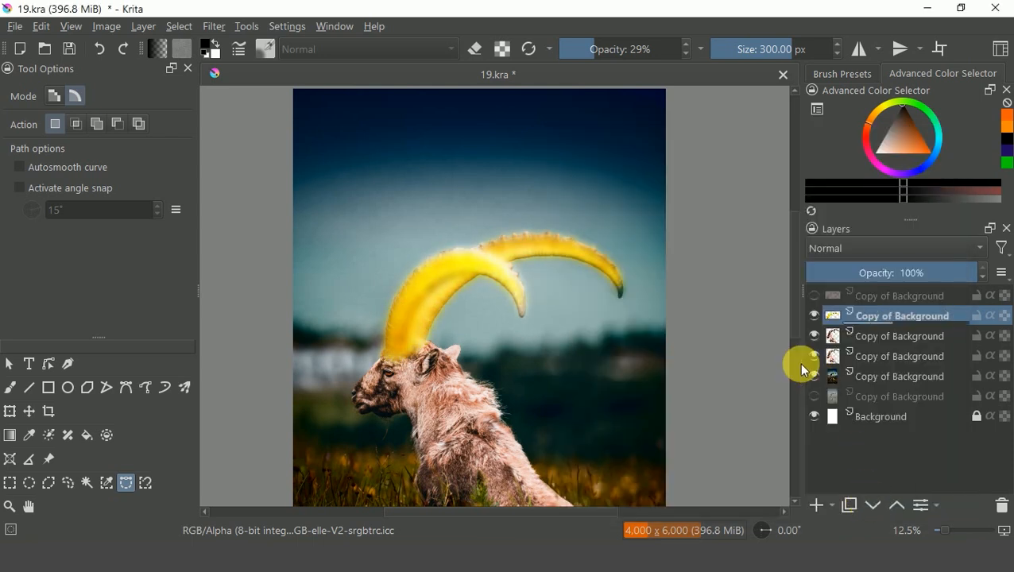
# Shift the blurred lower horn layer toward orange with an HSV/HSL adjustment: hue -19 and saturation 44
pyautogui.hotkey('ctrl', 'u')
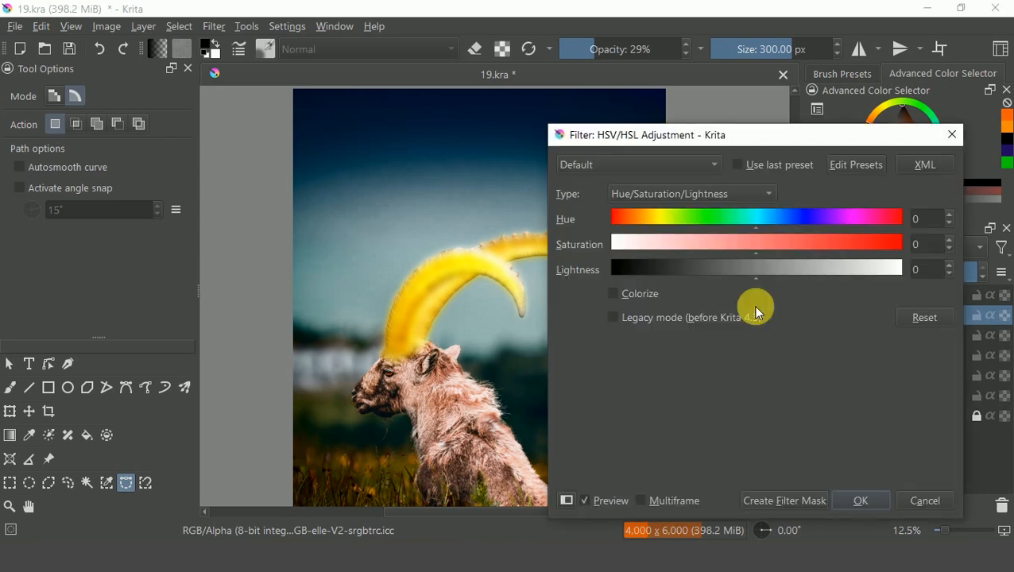
pyautogui.click(740, 226)
pyautogui.moveTo(758, 240); pyautogui.dragTo(812, 256)
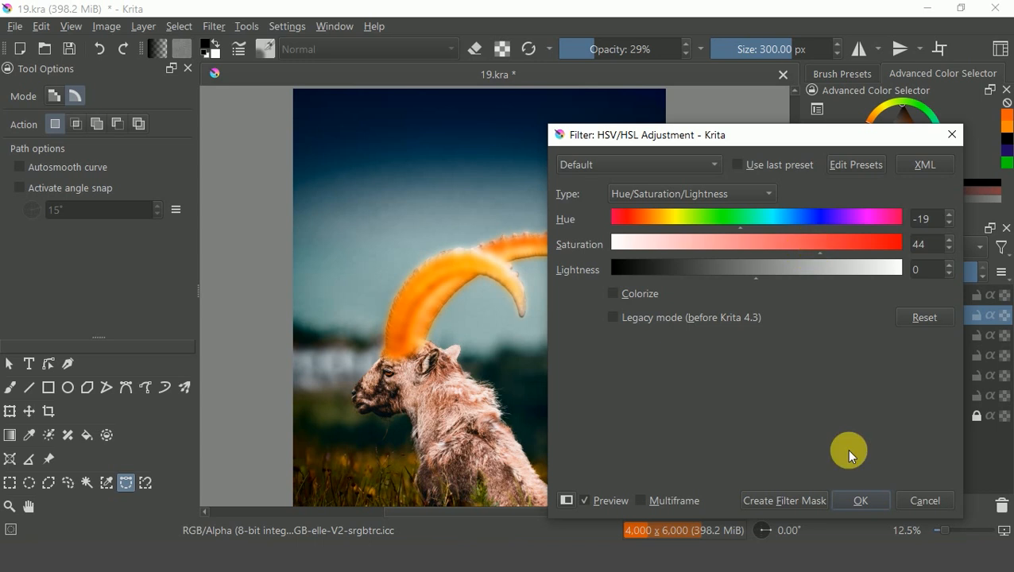
pyautogui.click(872, 501)
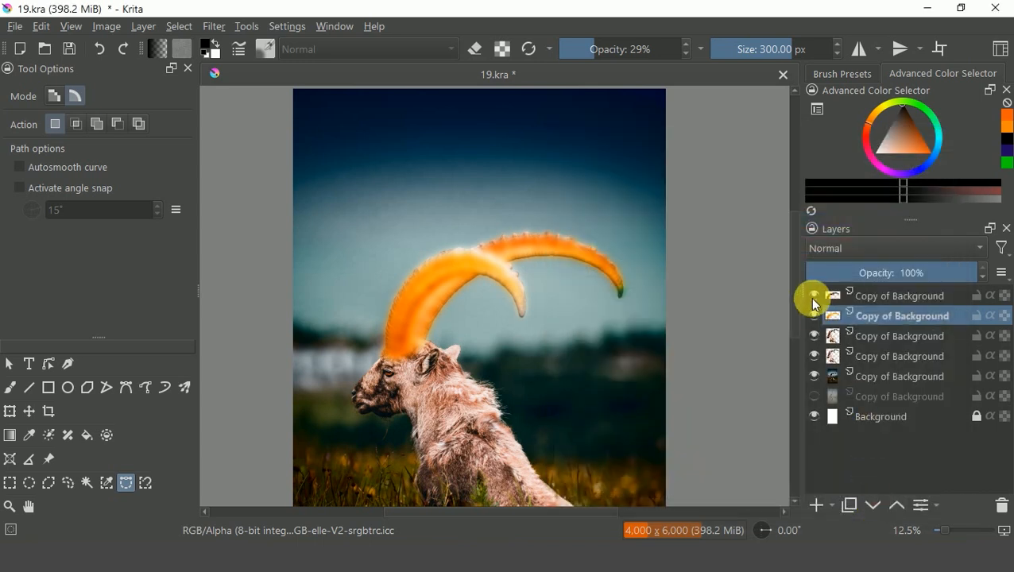
# Show the top horn layer and raise its contrast with an RGBA Color Adjustment curve, placing one point at input 110, output 142
pyautogui.click(813, 298)
pyautogui.click(866, 301)
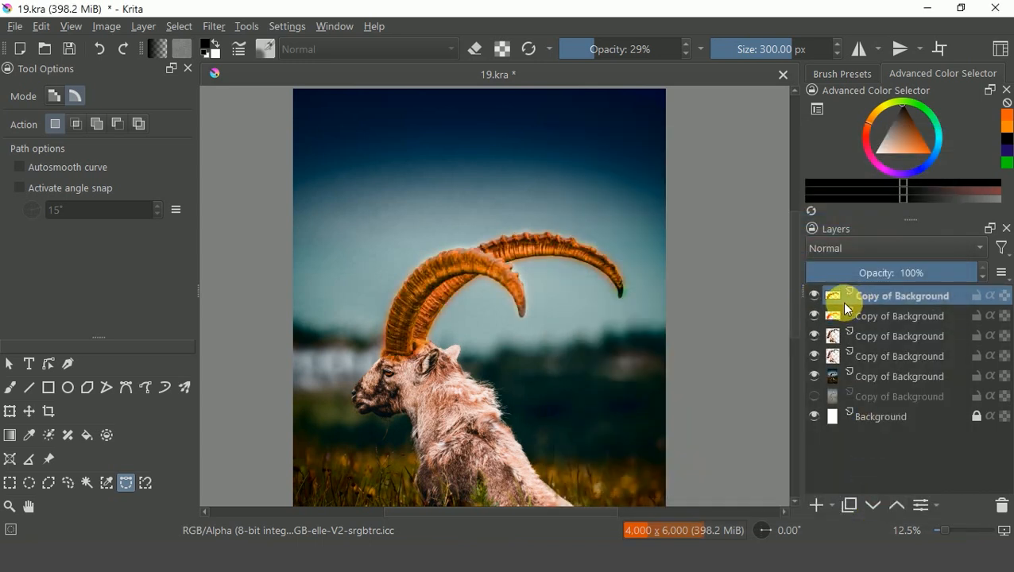
pyautogui.hotkey('ctrl', 'm')
pyautogui.click(770, 299)
pyautogui.moveTo(780, 311); pyautogui.dragTo(756, 313)
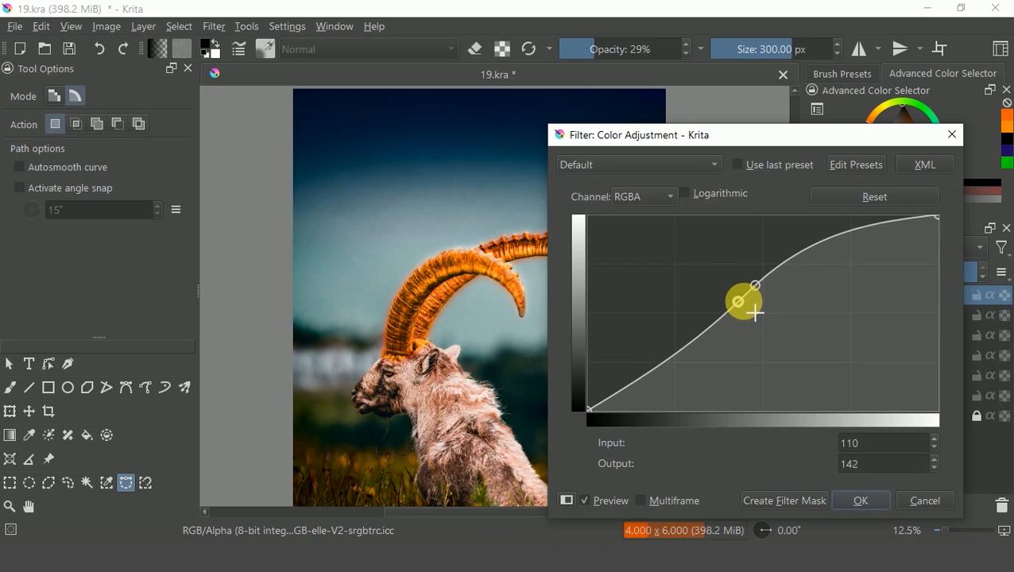
pyautogui.click(854, 498)
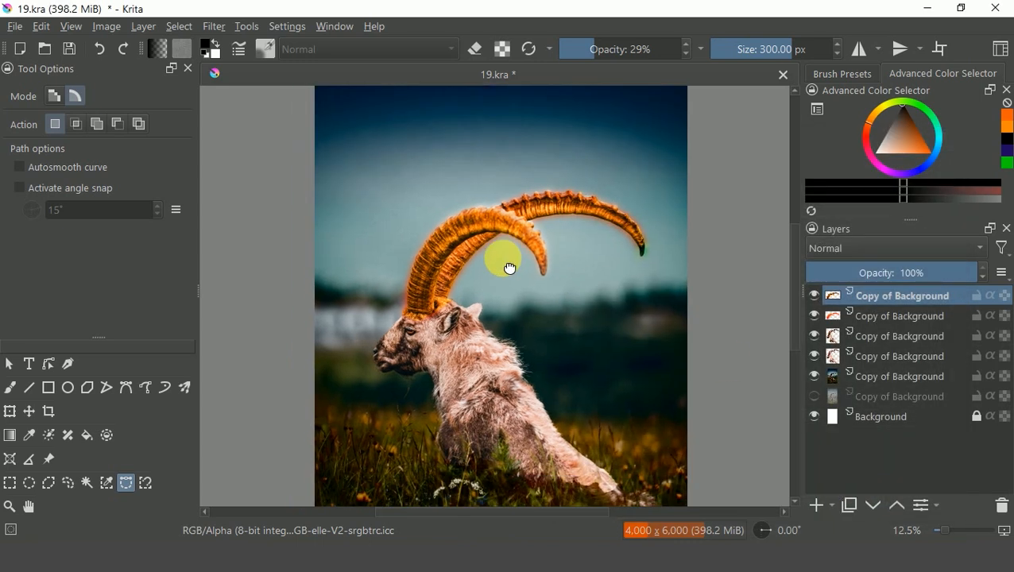
# Apply a Gaussian Blur with a horizontal and vertical radius of 48.94 px to the glow layer beneath the top horn layer
pyautogui.click(856, 317)
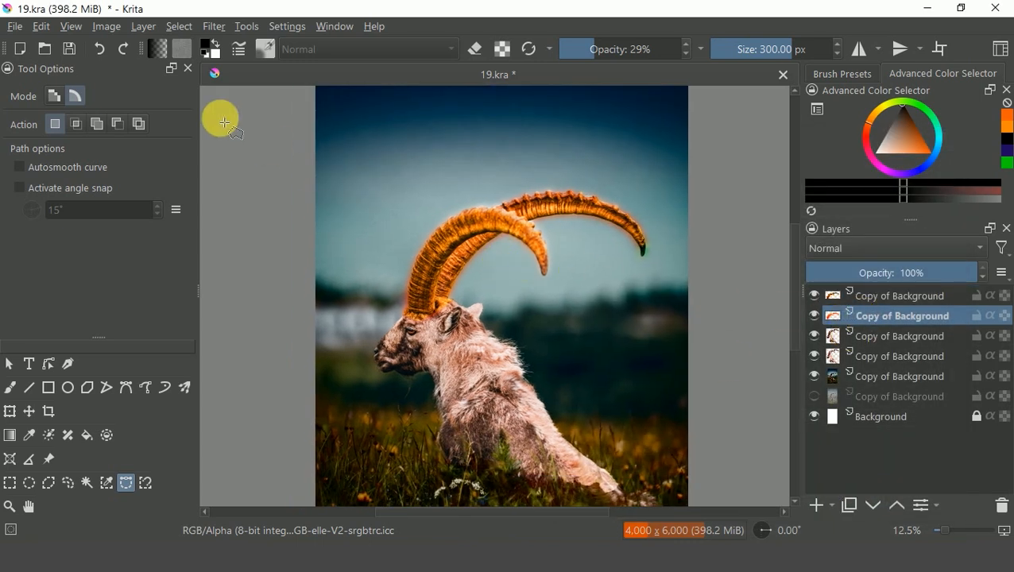
pyautogui.click(216, 30)
pyautogui.moveTo(244, 129)
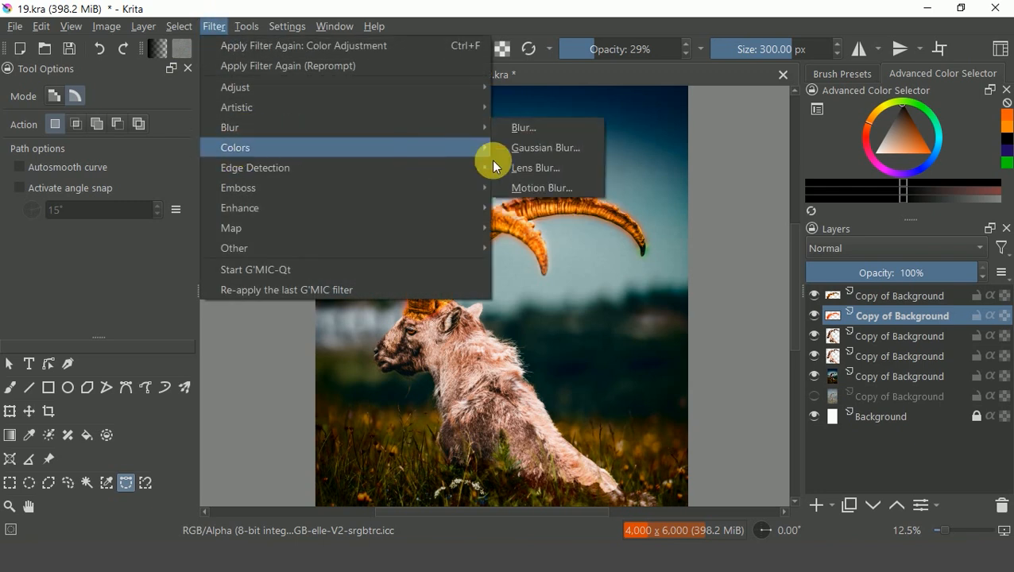
pyautogui.click(546, 151)
pyautogui.moveTo(692, 202); pyautogui.dragTo(733, 217)
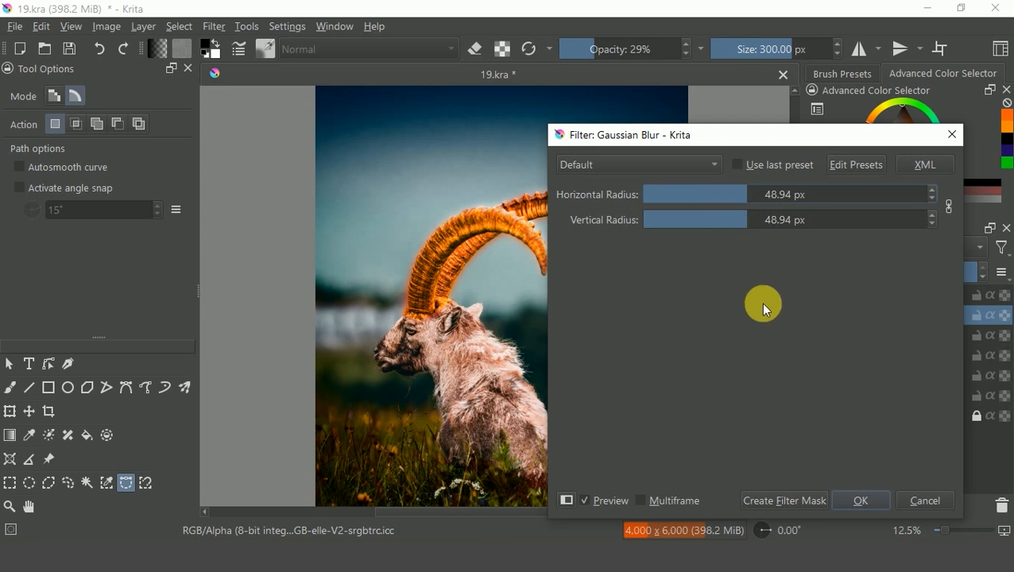
pyautogui.click(859, 500)
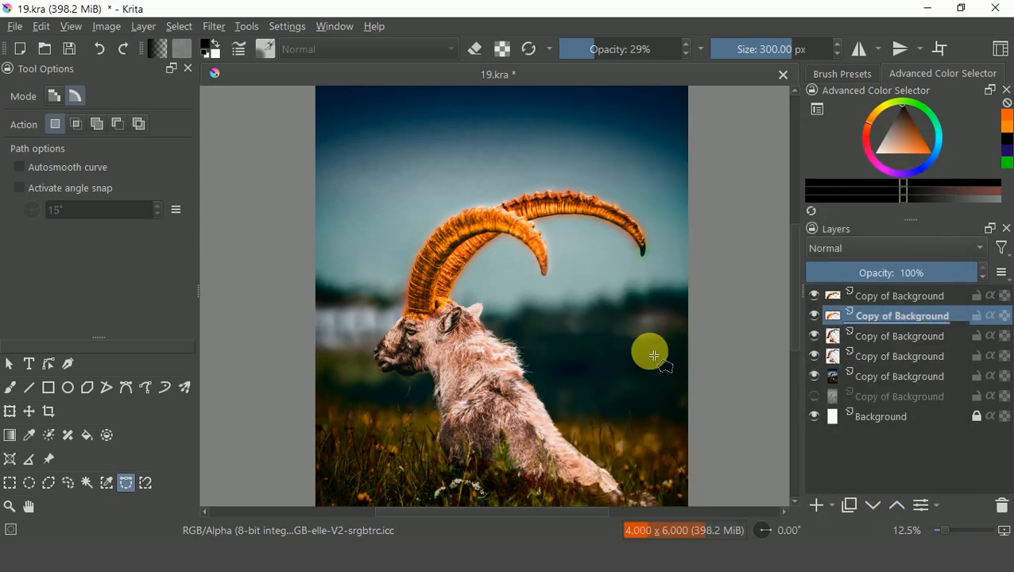
# Duplicate the ibex cutout layer directly beneath the two horn layers
pyautogui.click(901, 337)
pyautogui.hotkey('ctrl', 'j')
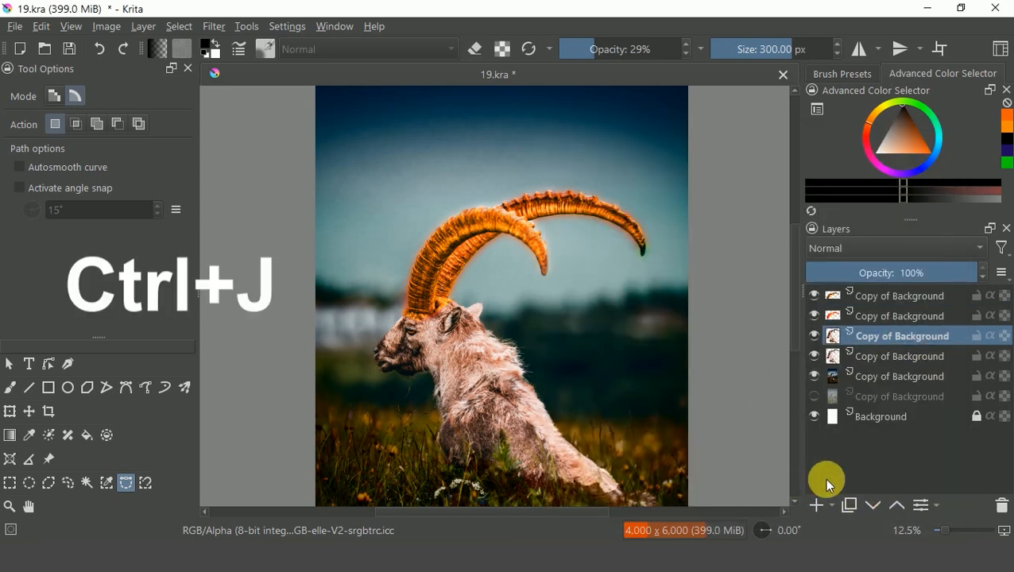
# Sample orange from the horn and paint it over the ibex's face and back on a new paint layer with Airbrush Soft at 154 px
pyautogui.hotkey('ctrl', '+')
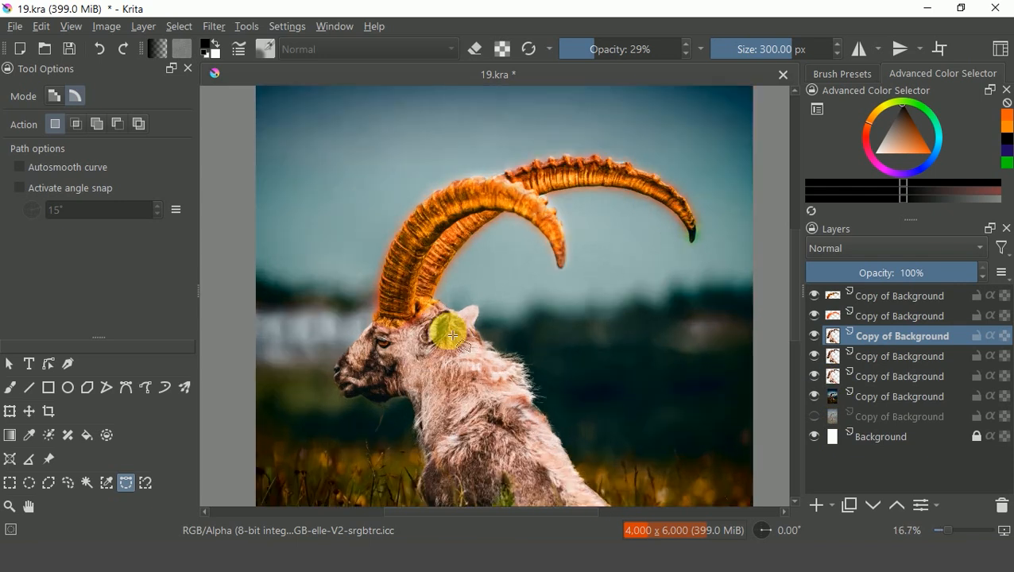
pyautogui.moveTo(348, 326); pyautogui.dragTo(448, 252)
pyautogui.press('p')
pyautogui.click(533, 246)
pyautogui.press('b')
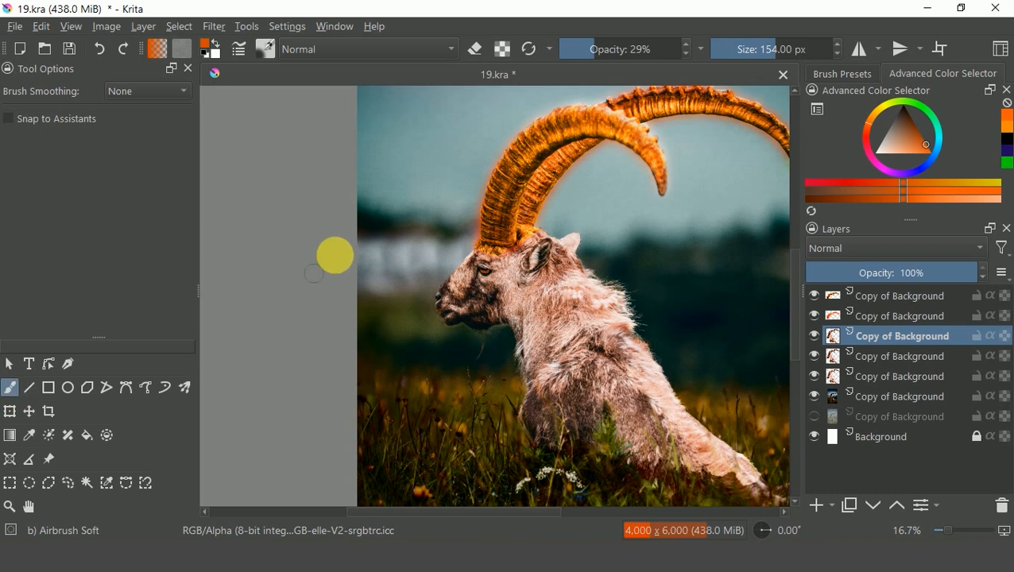
pyautogui.click(266, 50)
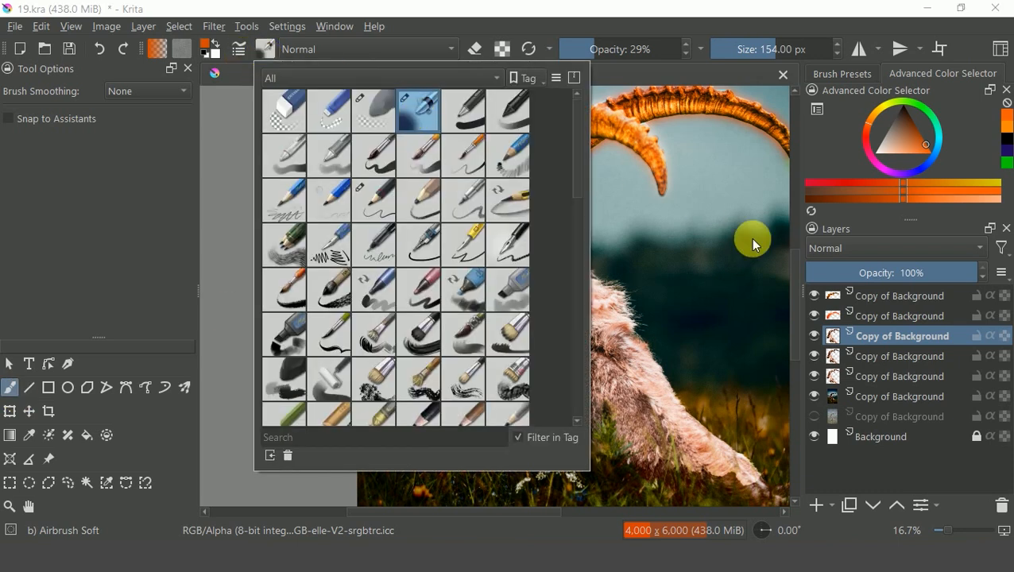
pyautogui.click(856, 337)
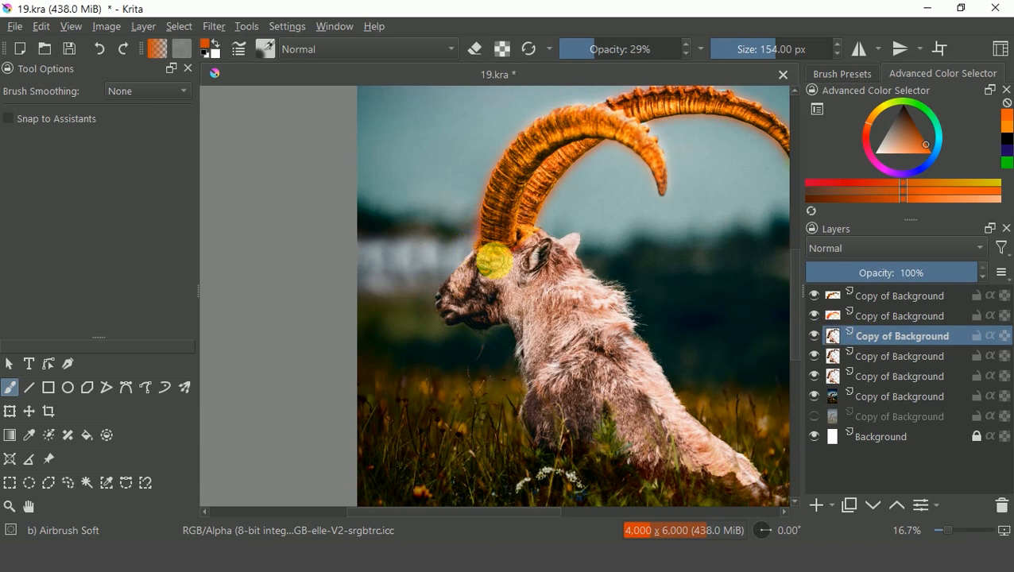
pyautogui.click(817, 505)
pyautogui.moveTo(470, 253)
pyautogui.mouseDown()
pyautogui.moveTo(448, 292)
pyautogui.moveTo(467, 270)
pyautogui.moveTo(443, 307)
pyautogui.moveTo(452, 321)
pyautogui.moveTo(526, 327)
pyautogui.moveTo(503, 238)
pyautogui.moveTo(539, 244)
pyautogui.moveTo(639, 328)
pyautogui.moveTo(690, 417)
pyautogui.moveTo(651, 358)
pyautogui.moveTo(737, 461)
pyautogui.mouseUp()
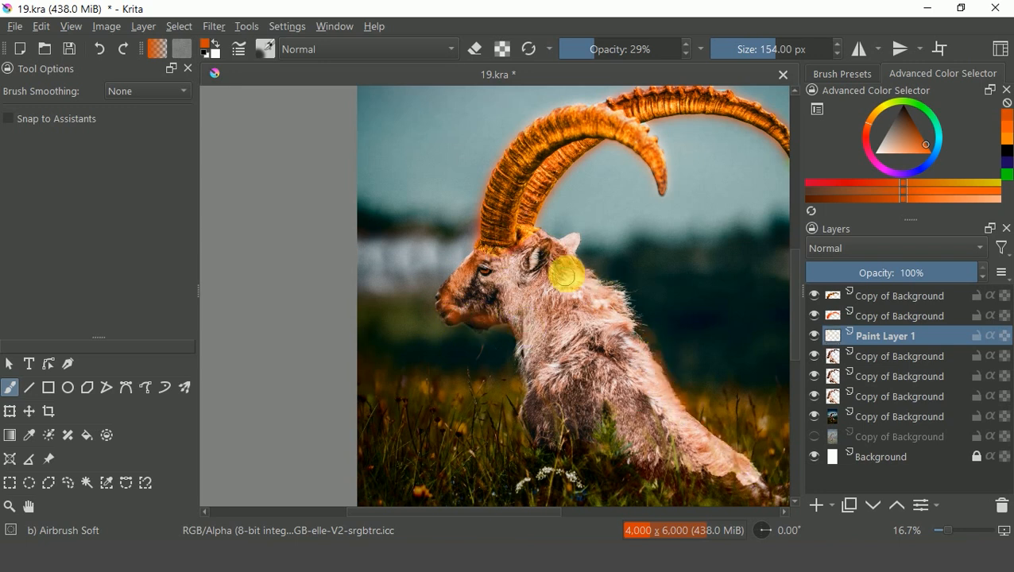
# Blend the paint layer as Soft Light (SVG) and add more orange to the face with the brush opacity at 41%
pyautogui.click(858, 251)
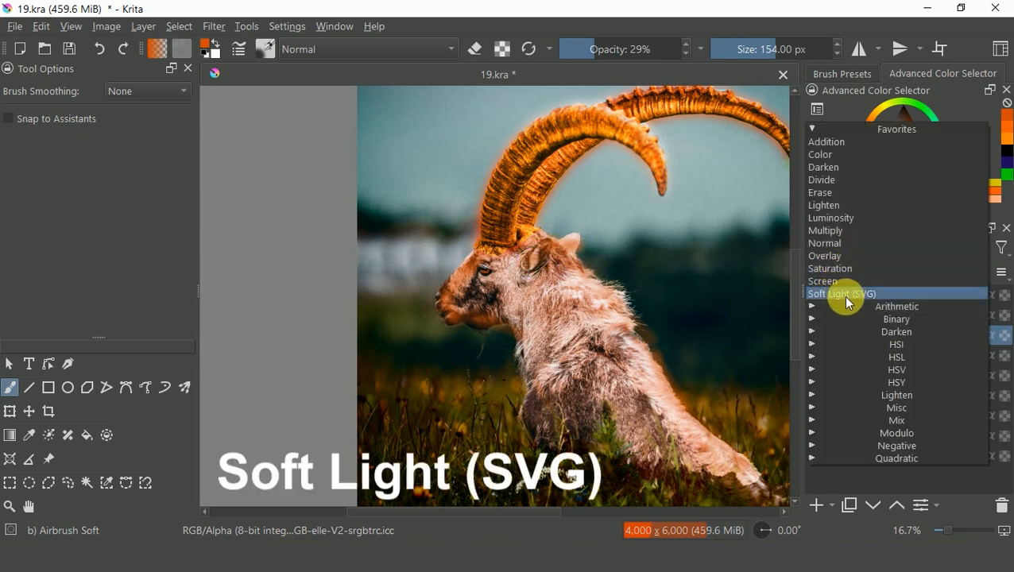
pyautogui.click(843, 294)
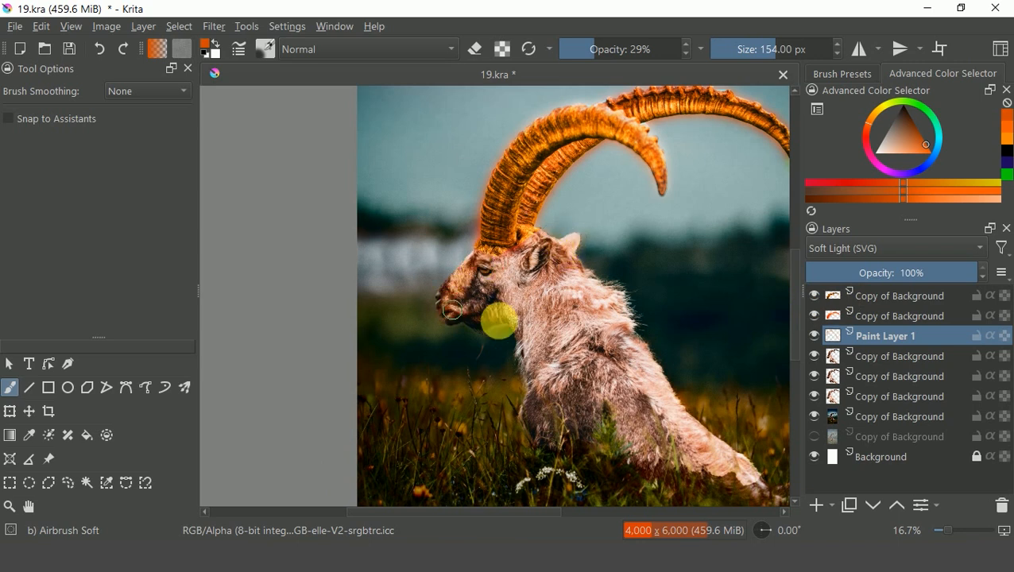
pyautogui.click(610, 49)
pyautogui.click(476, 246)
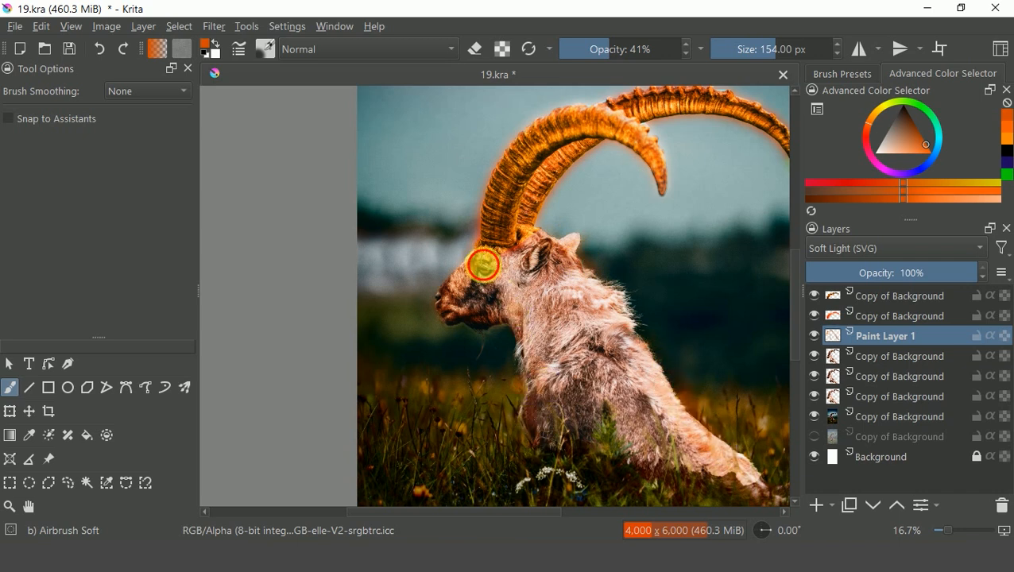
pyautogui.scroll(1, 547, 229)
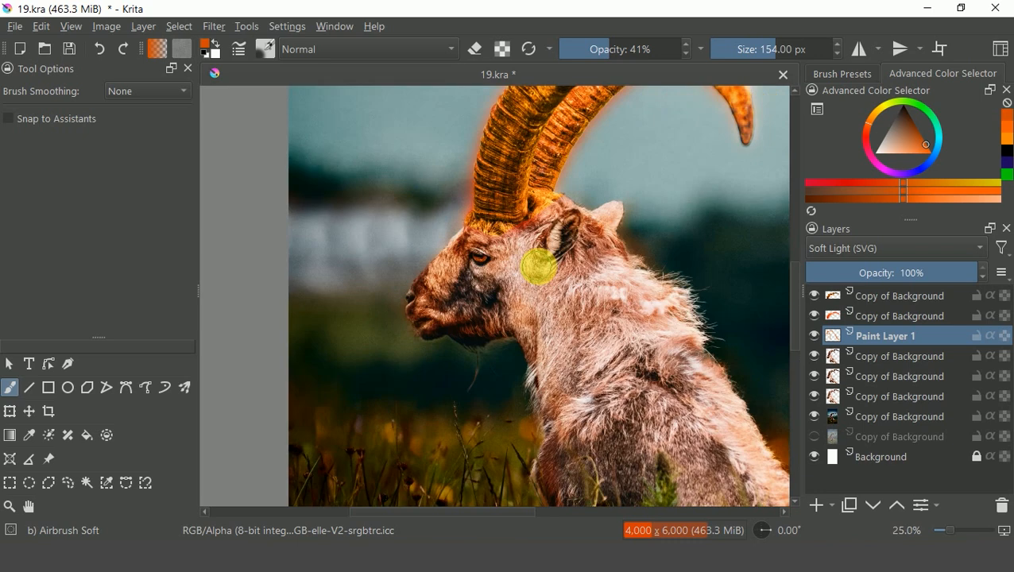
# Shift the hue of the ibex cutout copy below Paint Layer 1 toward golden orange with an HSV/HSL adjustment
pyautogui.click(868, 355)
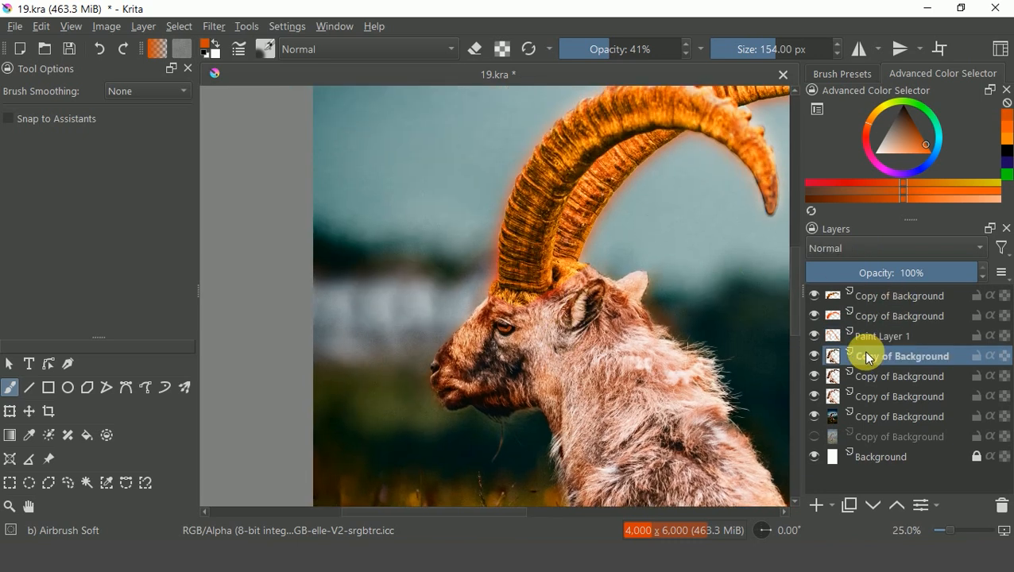
pyautogui.hotkey('ctrl', 'u')
pyautogui.moveTo(755, 228)
pyautogui.mouseDown()
pyautogui.moveTo(796, 256)
pyautogui.moveTo(855, 259)
pyautogui.moveTo(756, 225)
pyautogui.moveTo(766, 224)
pyautogui.mouseUp()
pyautogui.click(881, 500)
# Brighten the ibex cutout copy with an RGBA Color Adjustment curve, placing a point at input 118, output 145
pyautogui.hotkey('ctrl', 'm')
pyautogui.moveTo(758, 311); pyautogui.dragTo(751, 303)
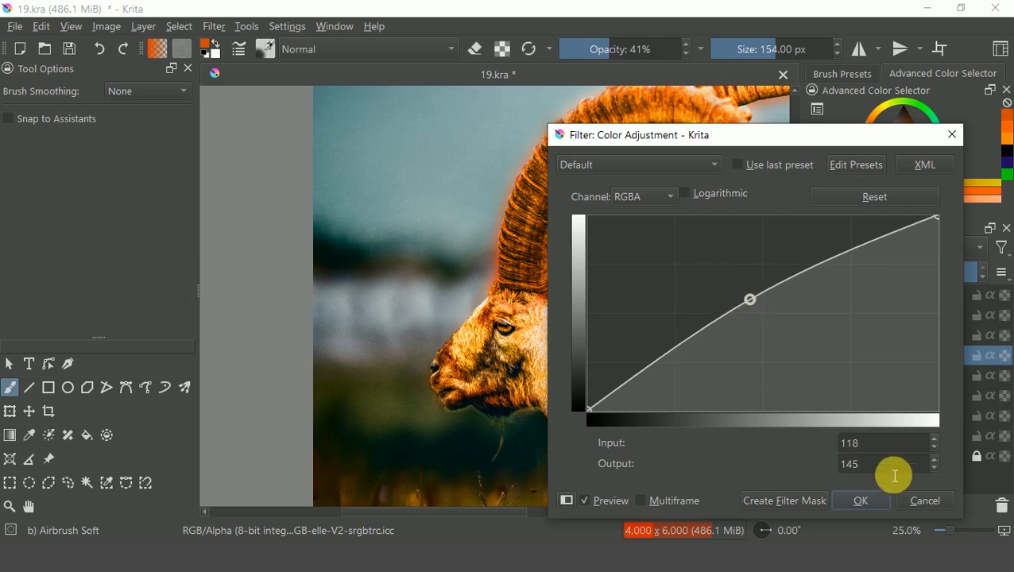
pyautogui.click(860, 500)
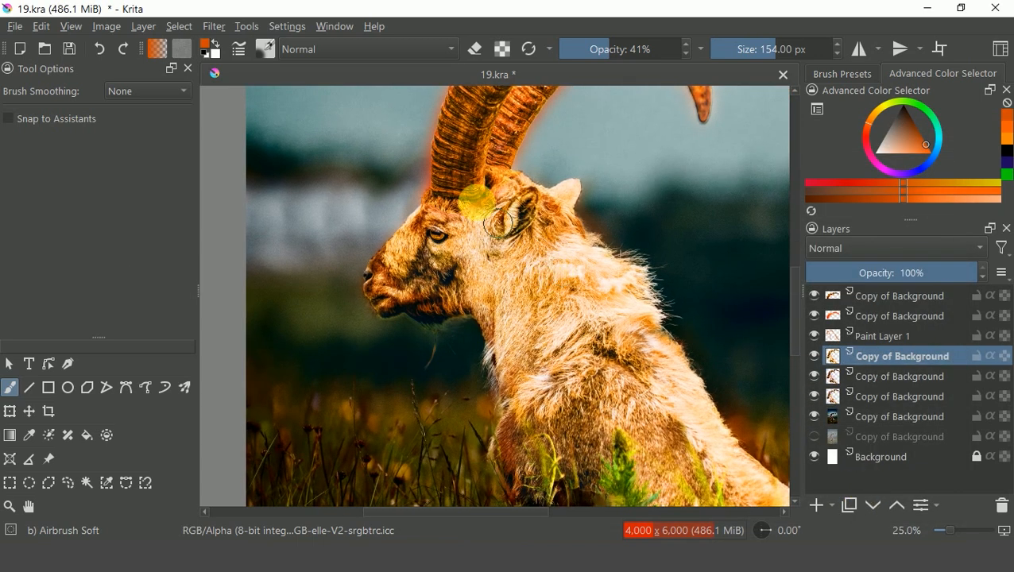
# Start erasing parts of the bright ibex copy's body using the Stamp Grass brush in eraser mode, 365 px at 39% opacity
pyautogui.click(474, 50)
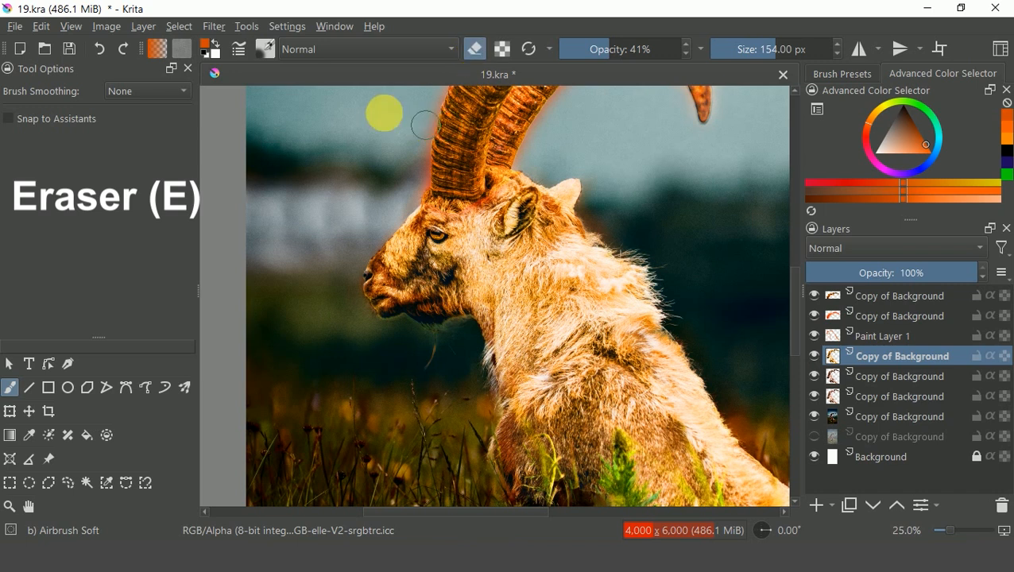
pyautogui.click(265, 50)
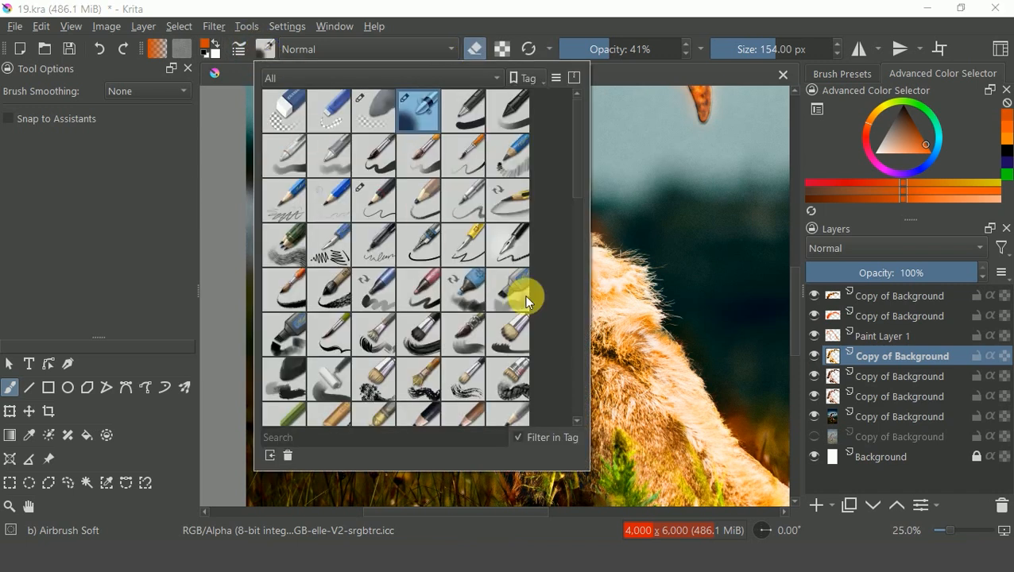
pyautogui.moveTo(566, 189); pyautogui.dragTo(558, 407)
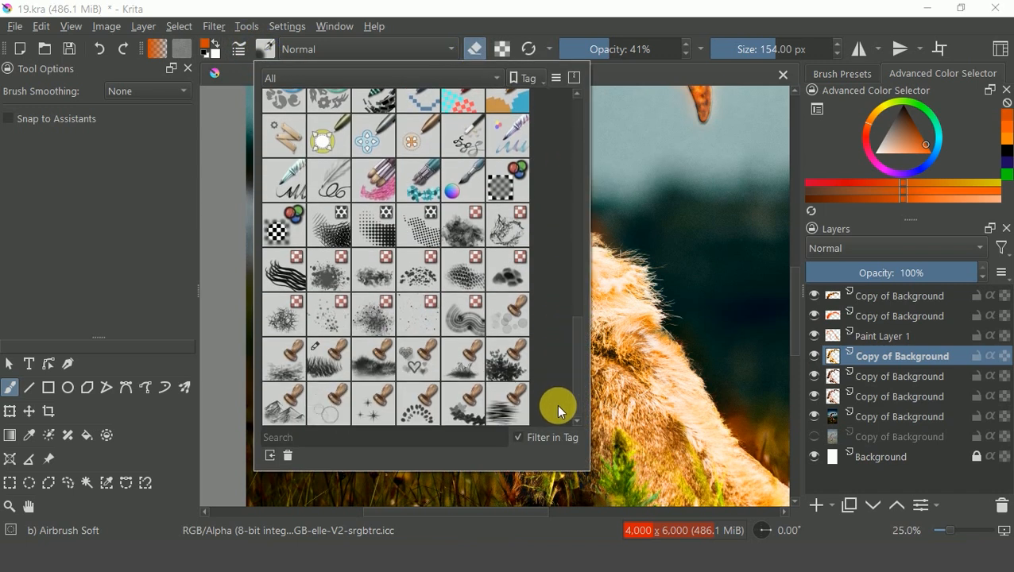
pyautogui.click(329, 360)
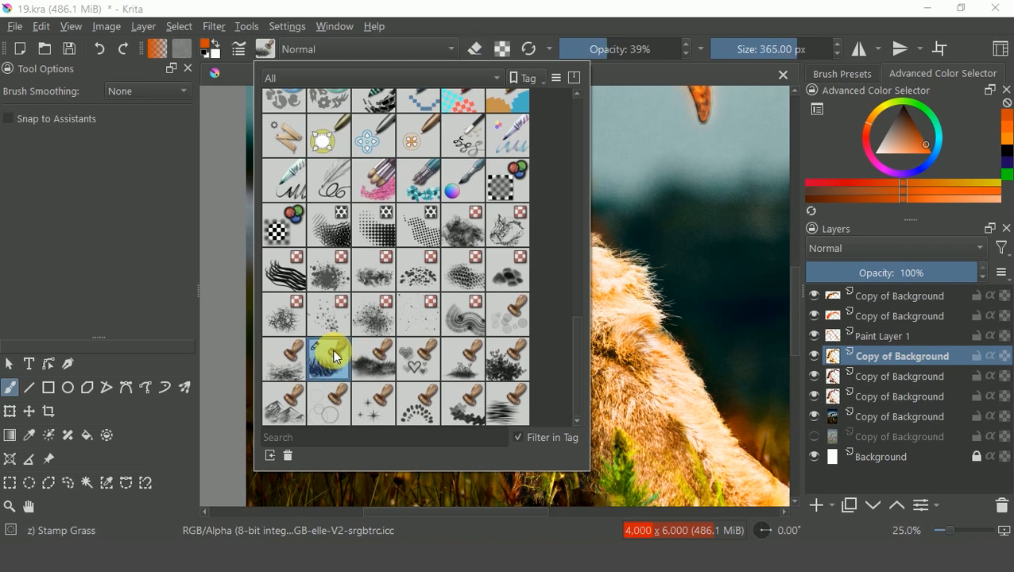
pyautogui.click(615, 393)
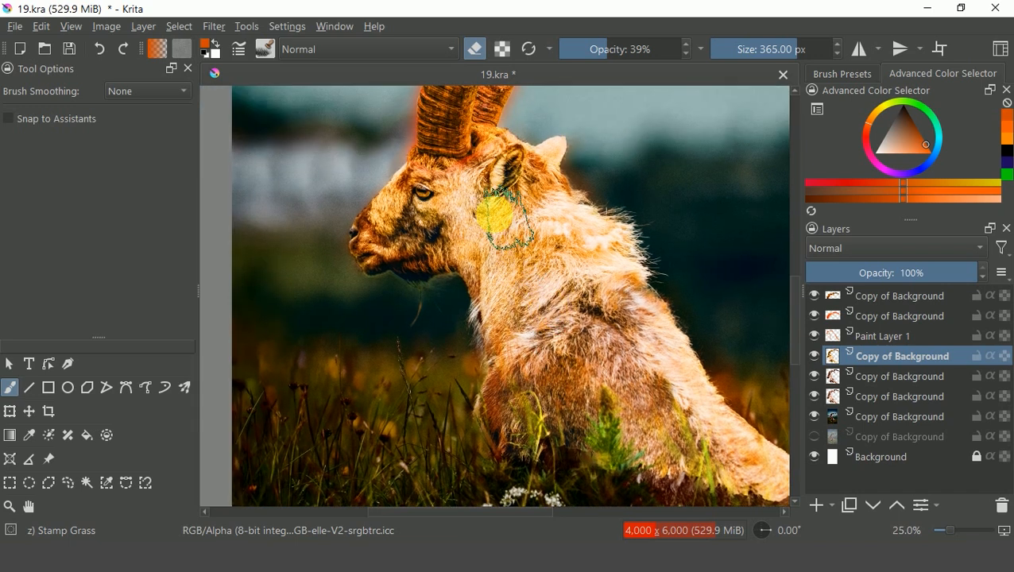
# Erase more of the bright copy over the body at 66% opacity, and refine the face and neck with a 126 px eraser
pyautogui.click(638, 49)
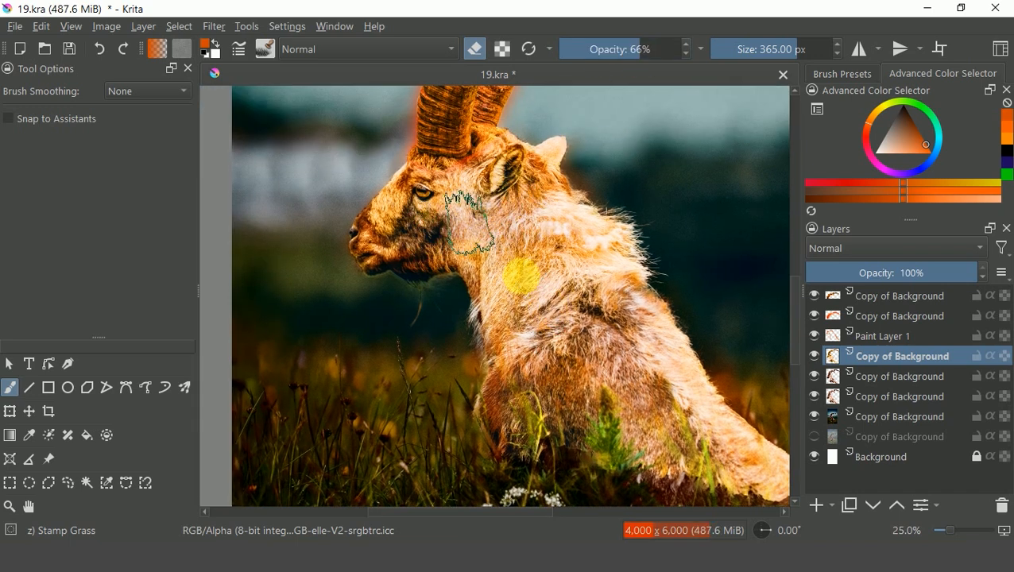
pyautogui.moveTo(417, 257)
pyautogui.mouseDown()
pyautogui.moveTo(405, 237)
pyautogui.moveTo(425, 213)
pyautogui.moveTo(480, 199)
pyautogui.moveTo(573, 212)
pyautogui.moveTo(612, 296)
pyautogui.mouseUp()
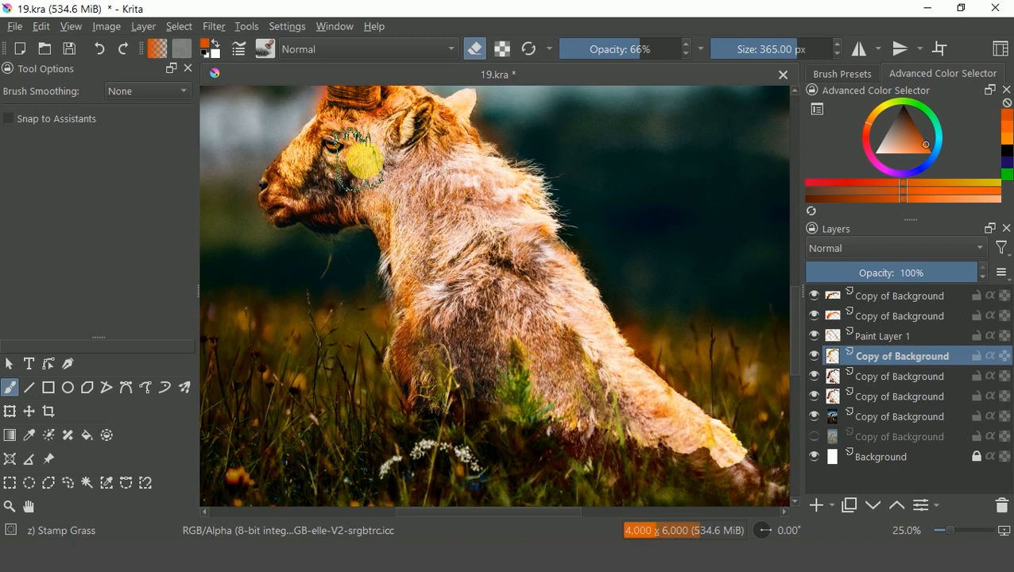
pyautogui.moveTo(363, 158); pyautogui.dragTo(296, 183)
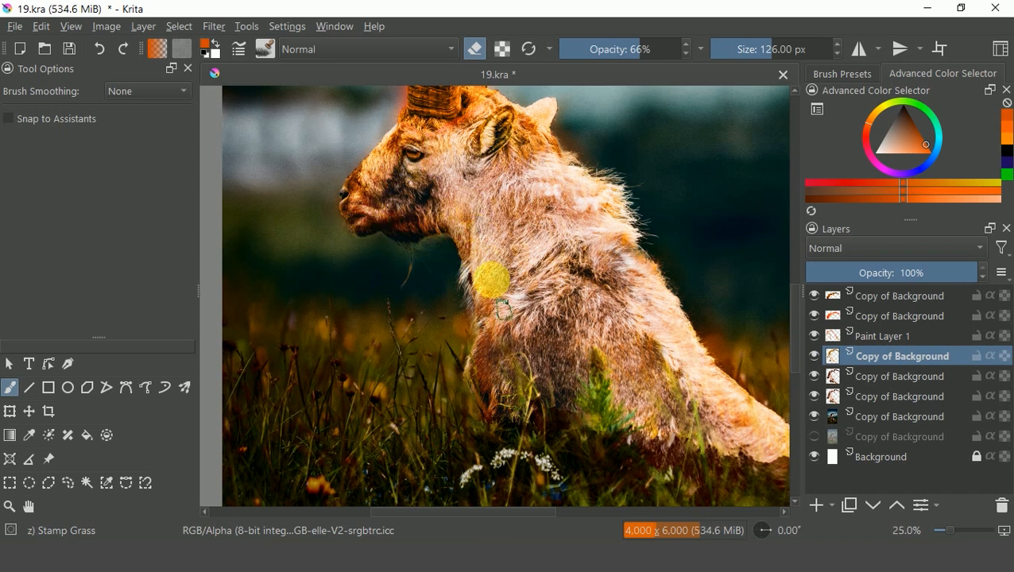
pyautogui.scroll(-2, 577, 208)
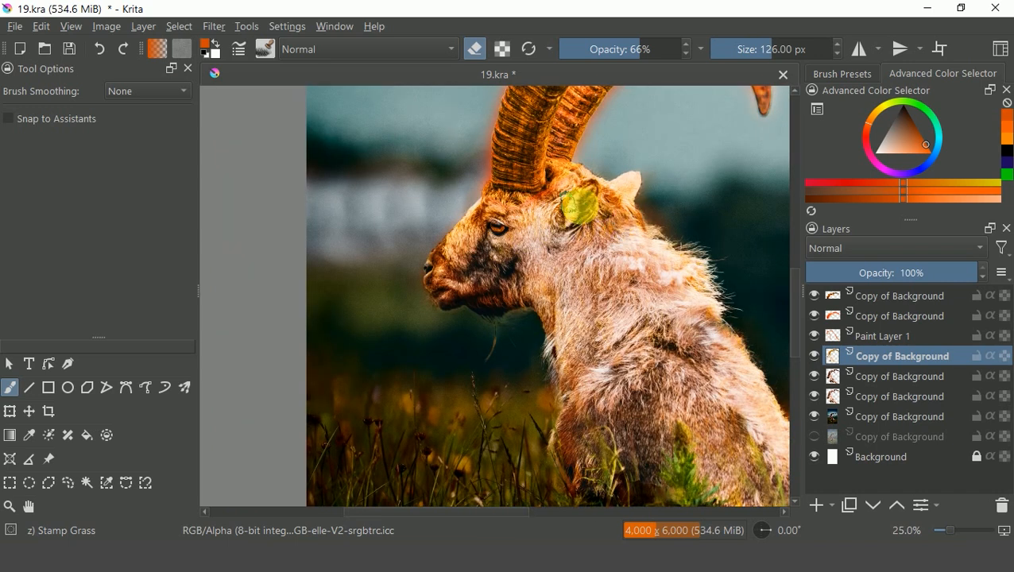
# Turn off eraser mode, choose the Texture Splat brush and enlarge it to 506 px
pyautogui.click(866, 335)
pyautogui.moveTo(510, 240); pyautogui.dragTo(527, 291)
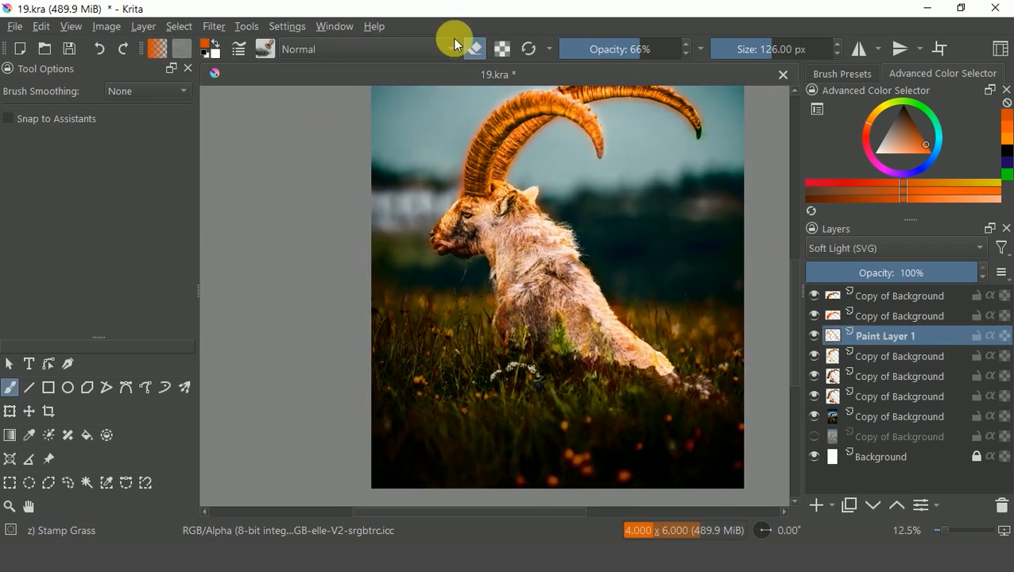
pyautogui.moveTo(521, 250); pyautogui.dragTo(509, 275)
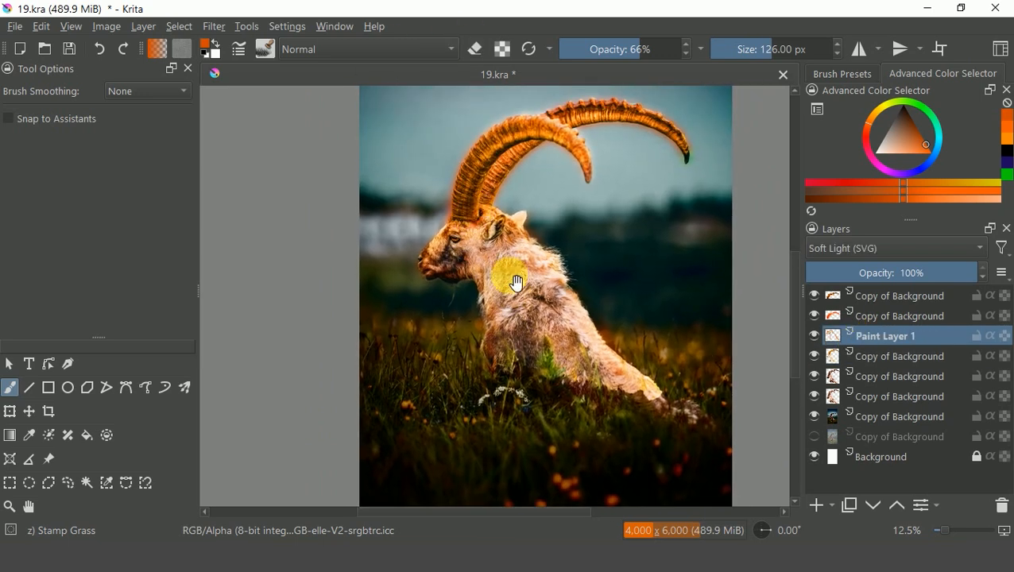
pyautogui.click(266, 48)
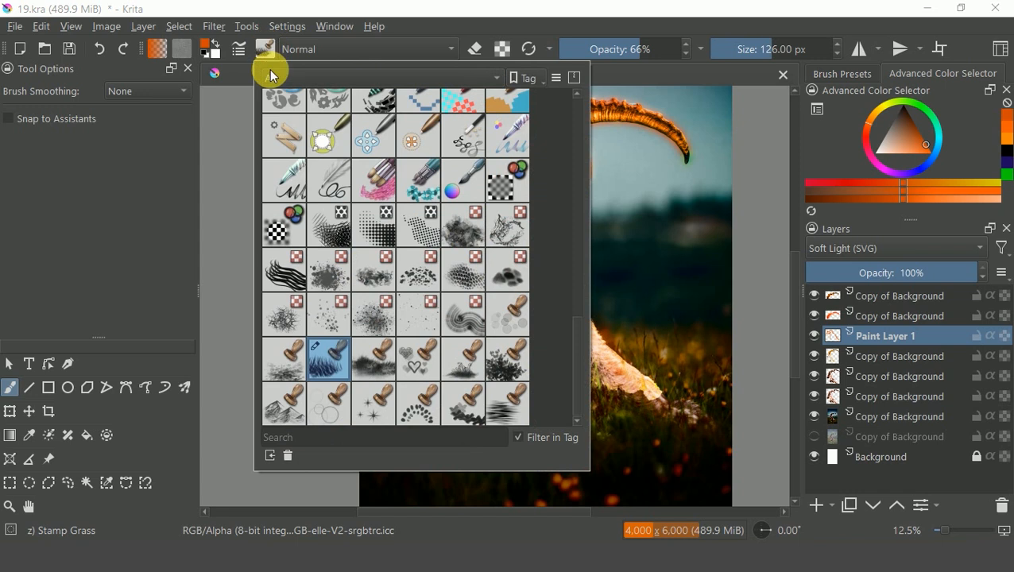
pyautogui.click(334, 318)
pyautogui.click(897, 338)
pyautogui.press(']')
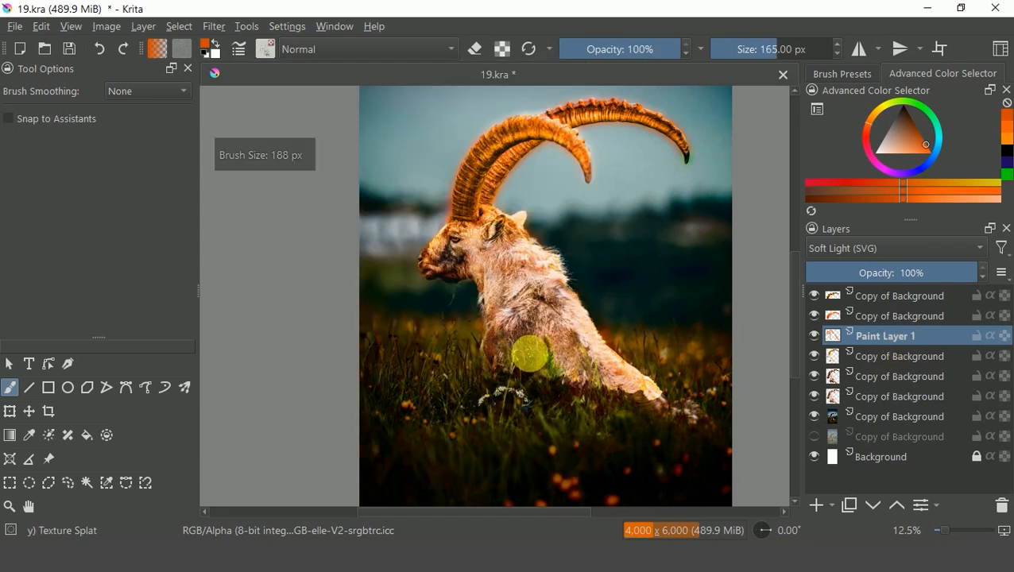
pyautogui.press(']')
pyautogui.press(']')
pyautogui.press(']')
pyautogui.press(']')
pyautogui.press(']')
pyautogui.press(']')
# Add a paint layer beneath the ibex cutout copies and scatter orange splats across the grass with a 969 px brush
pyautogui.click(816, 506)
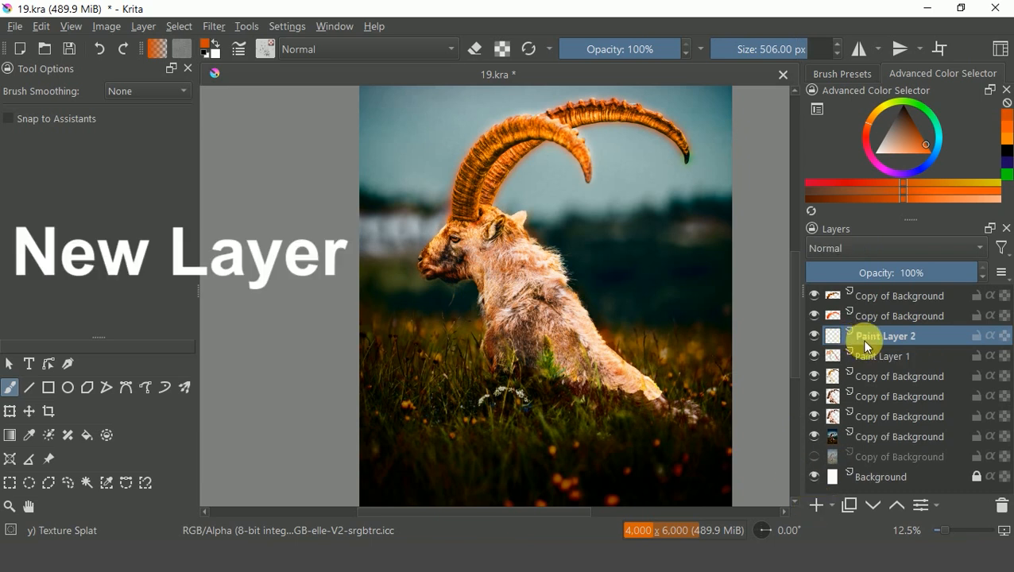
pyautogui.moveTo(862, 376); pyautogui.dragTo(870, 421)
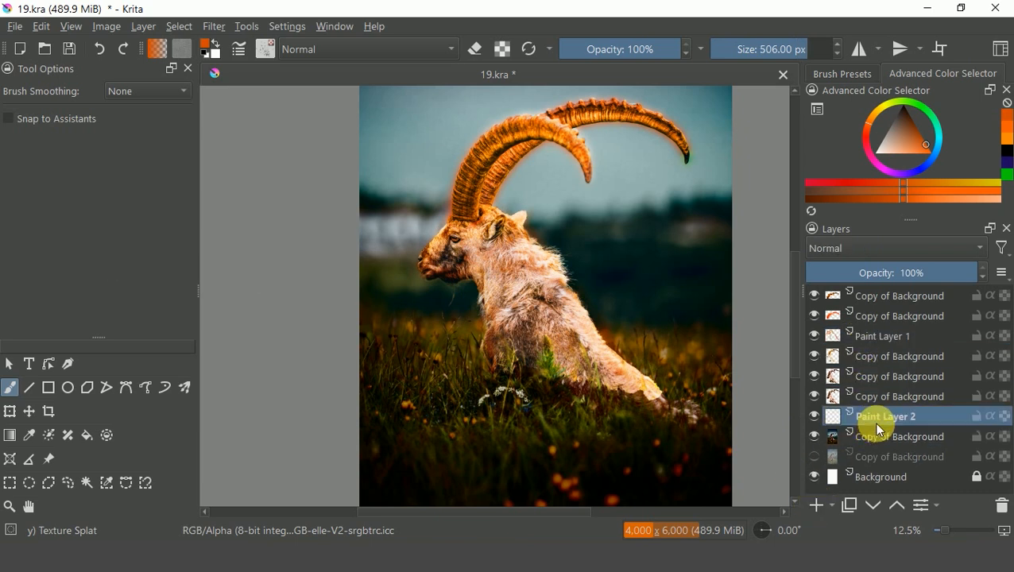
pyautogui.press(']')
pyautogui.moveTo(436, 342)
pyautogui.mouseDown()
pyautogui.moveTo(432, 406)
pyautogui.moveTo(559, 414)
pyautogui.moveTo(646, 387)
pyautogui.moveTo(689, 353)
pyautogui.moveTo(698, 320)
pyautogui.moveTo(639, 308)
pyautogui.mouseUp()
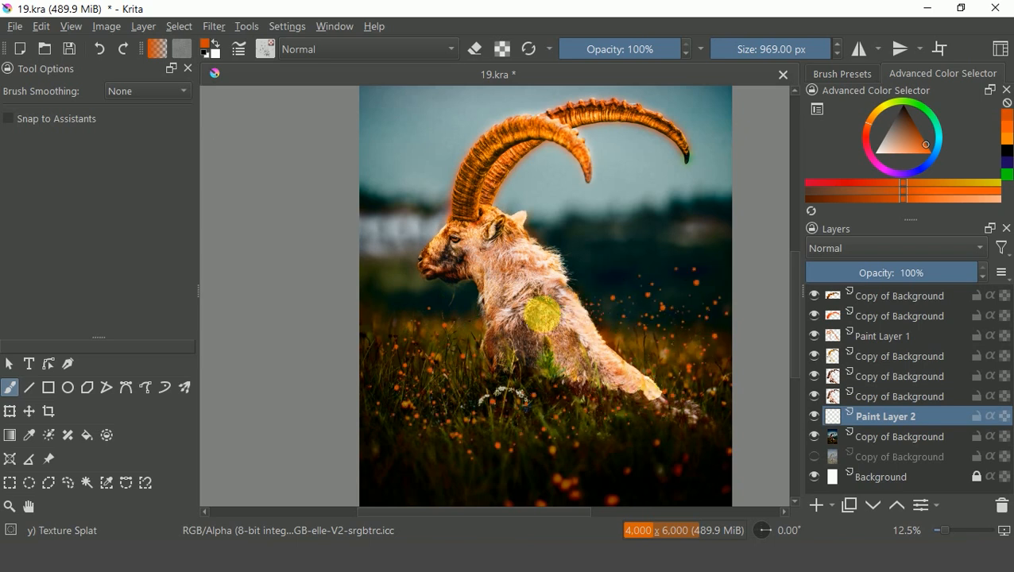
pyautogui.moveTo(566, 334); pyautogui.dragTo(534, 323)
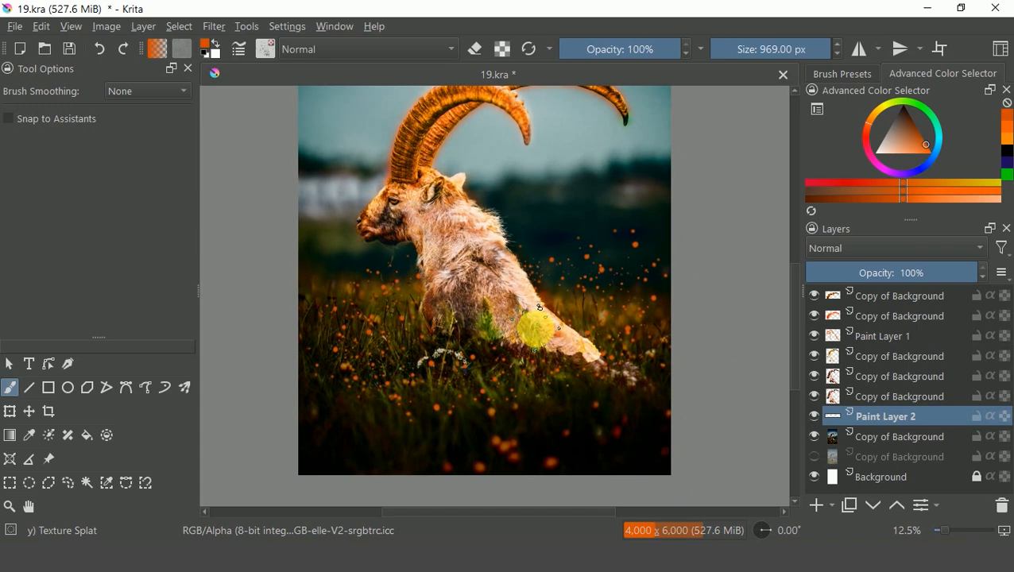
# Brighten the orange splats with an RGBA Color Adjustment curve, placing a point at input 79, output 191
pyautogui.hotkey('ctrl', 'm')
pyautogui.moveTo(760, 310); pyautogui.dragTo(695, 264)
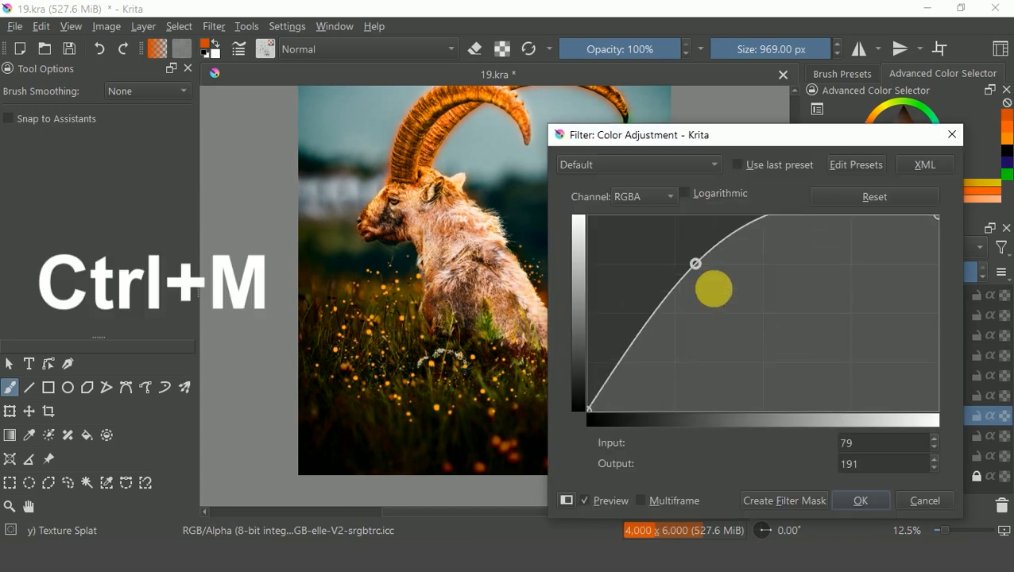
pyautogui.click(845, 500)
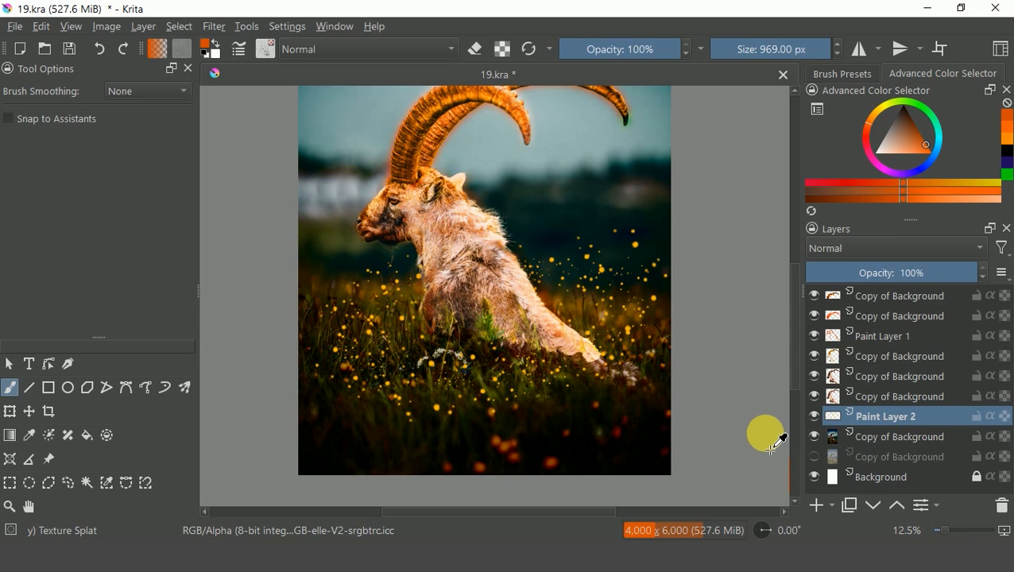
# Duplicate Paint Layer 2 and apply a 245.69 px Gaussian Blur to the original beneath the copy
pyautogui.hotkey('ctrl', 'j')
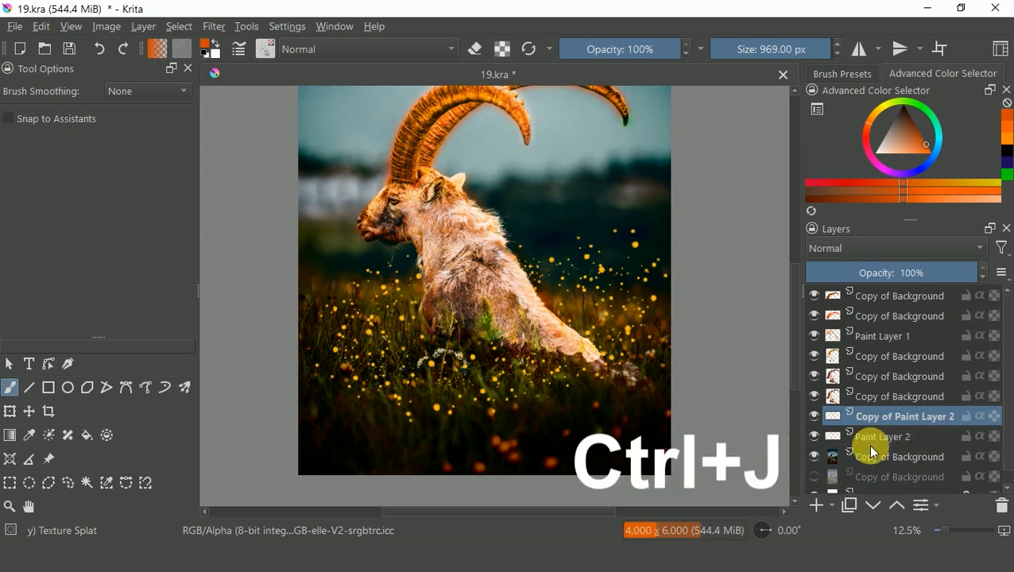
pyautogui.click(871, 443)
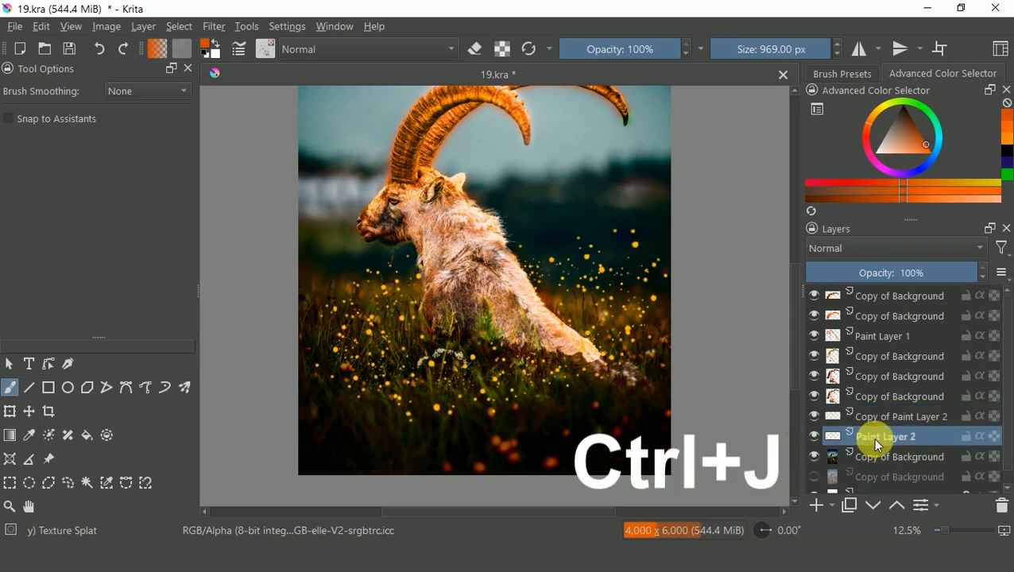
pyautogui.click(212, 29)
pyautogui.moveTo(227, 127)
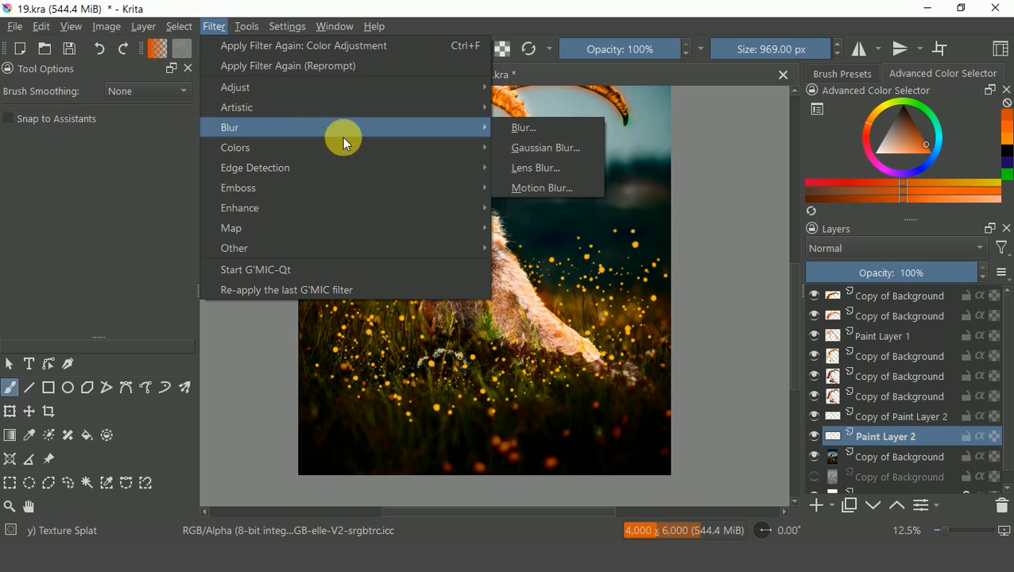
pyautogui.click(537, 153)
pyautogui.moveTo(726, 205); pyautogui.dragTo(820, 204)
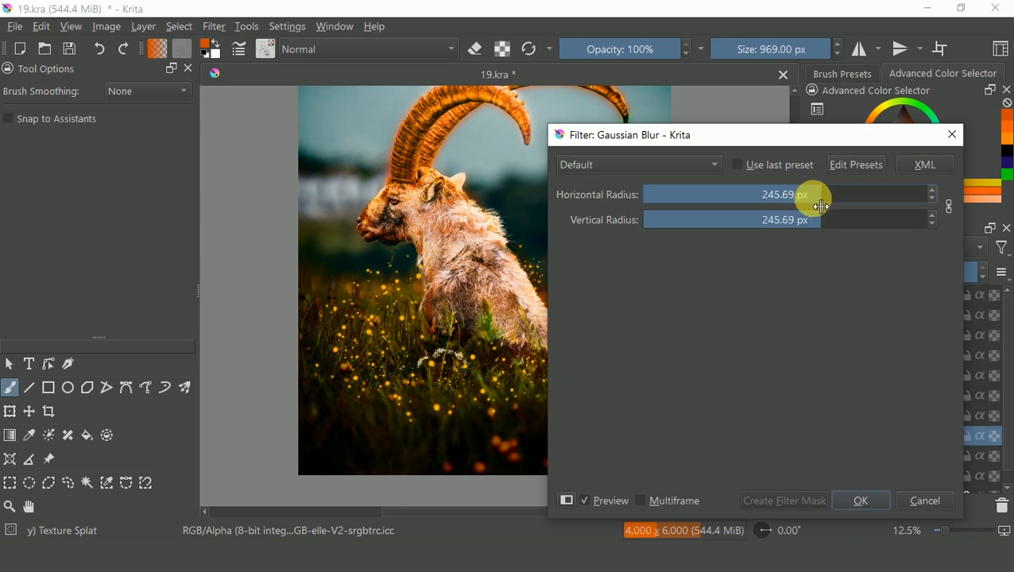
pyautogui.click(852, 501)
# Duplicate the blurred splat layer three times to strengthen its glow
pyautogui.moveTo(875, 447)
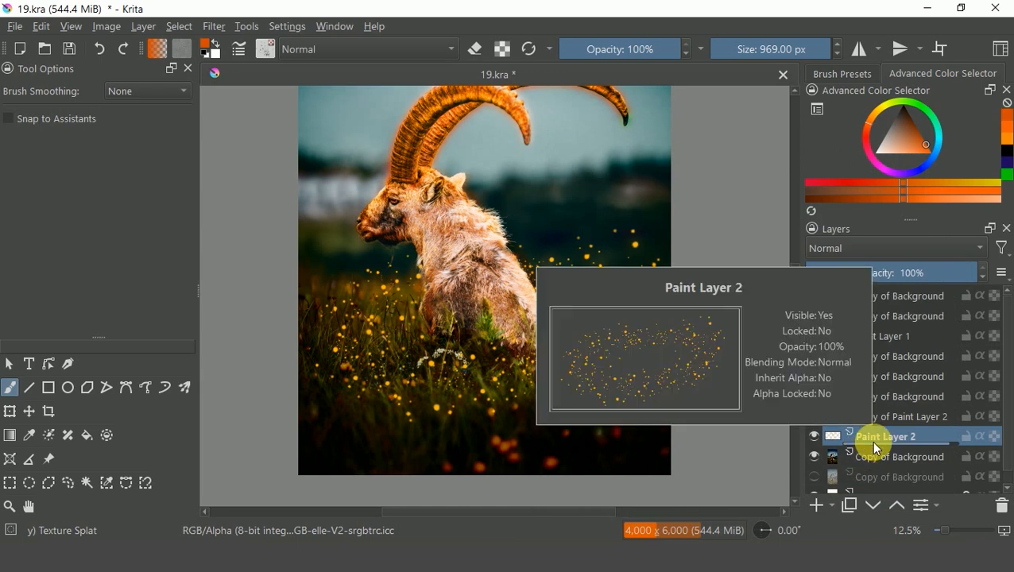
pyautogui.hotkey('ctrl', 'j')
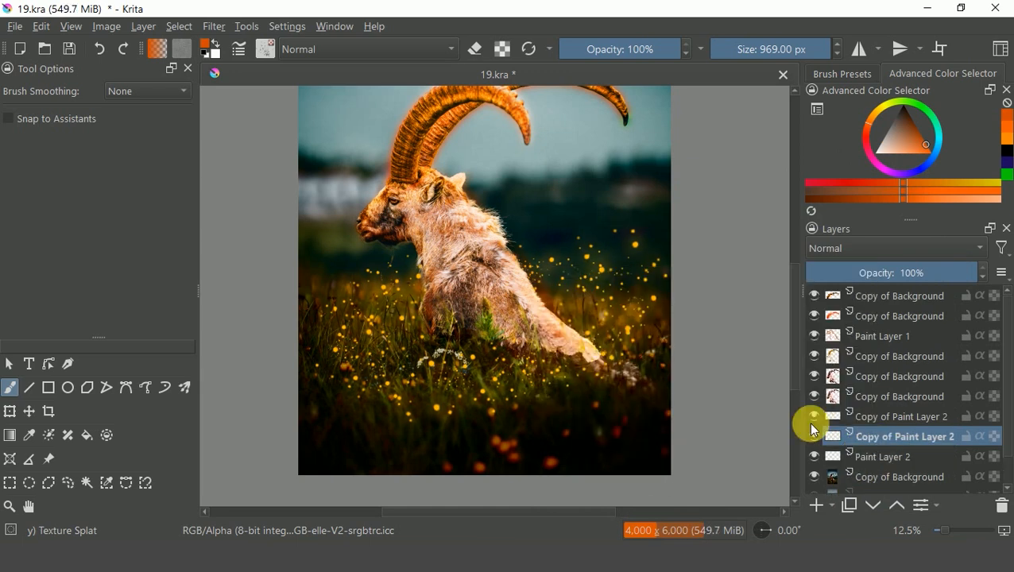
pyautogui.hotkey('ctrl', 'j')
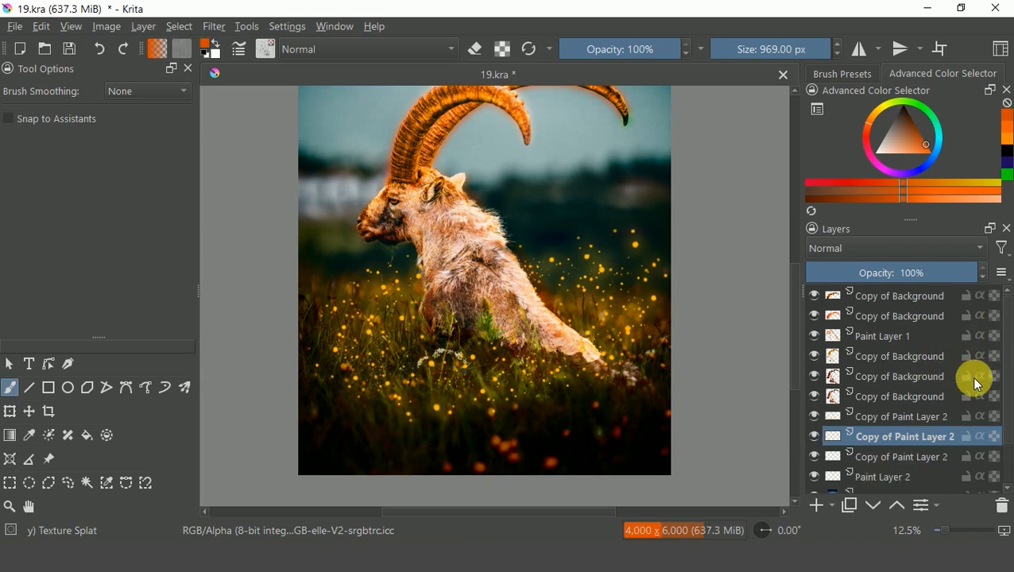
pyautogui.scroll(-3, 997, 353)
pyautogui.hotkey('ctrl', 'j')
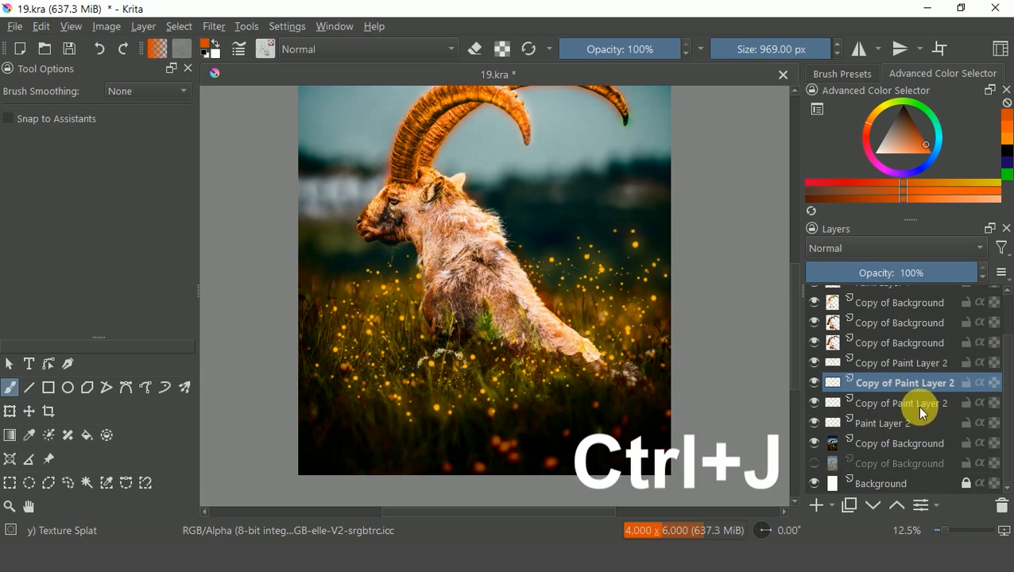
pyautogui.scroll(3, 874, 296)
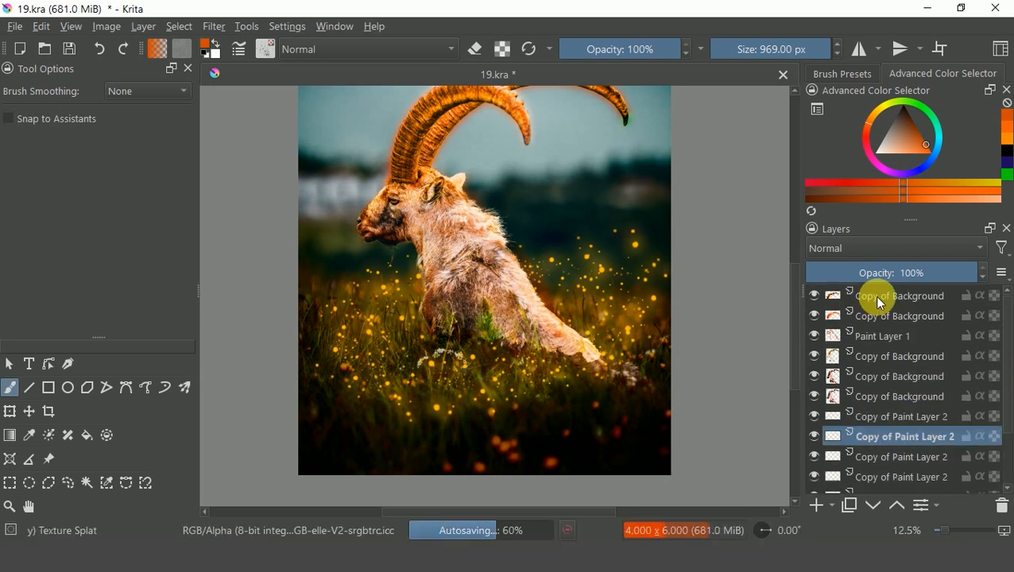
# Select the horns' outline, add a paint layer above Paint Layer 1, hide both horn copies and fill the selection with orange
pyautogui.click(879, 298)
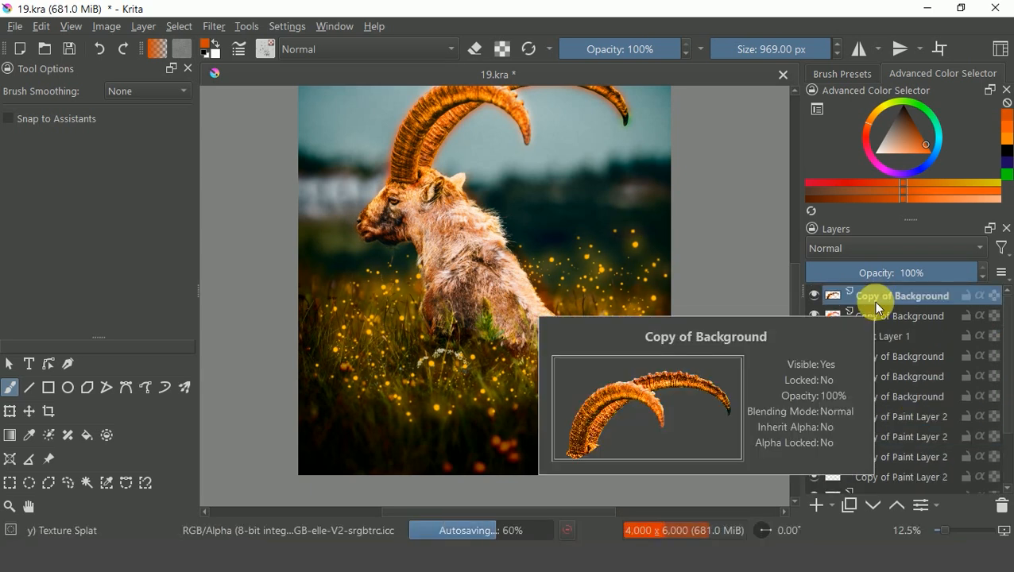
pyautogui.keyDown('ctrl'); pyautogui.click(832, 307); pyautogui.keyUp('ctrl')
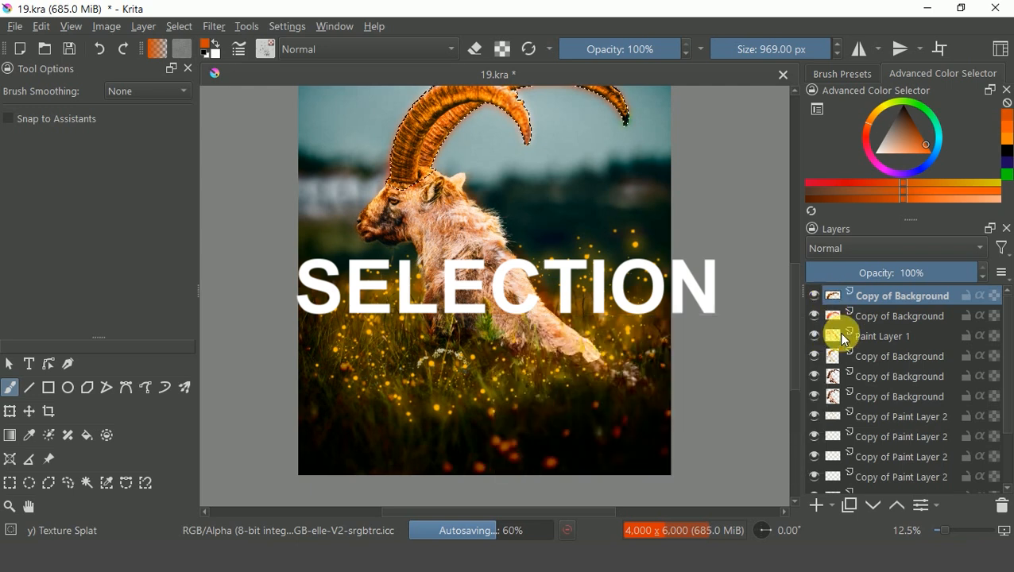
pyautogui.click(863, 335)
pyautogui.press('Insert')
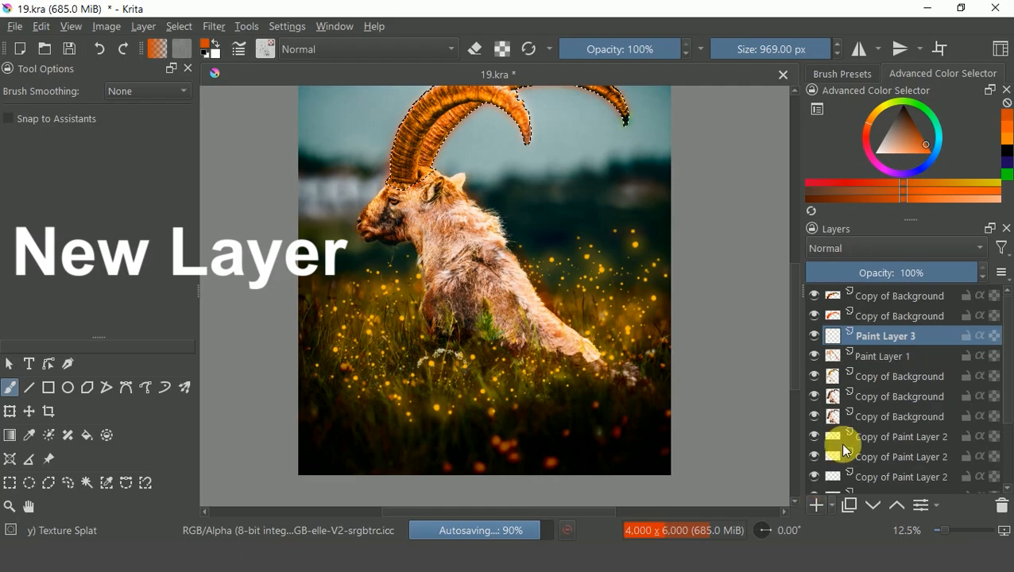
pyautogui.click(814, 315)
pyautogui.click(812, 295)
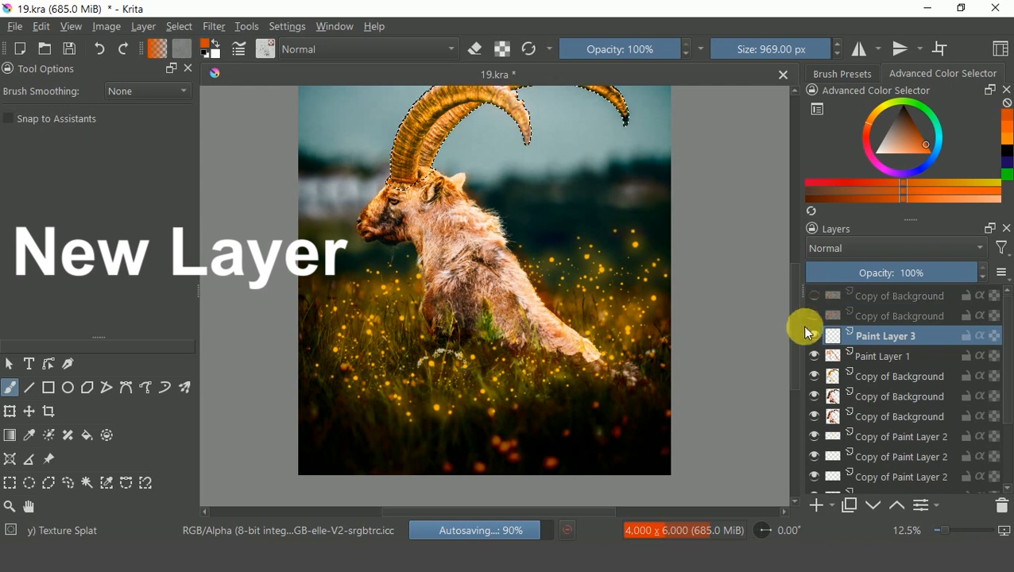
pyautogui.hotkey('shift', 'BackSpace')
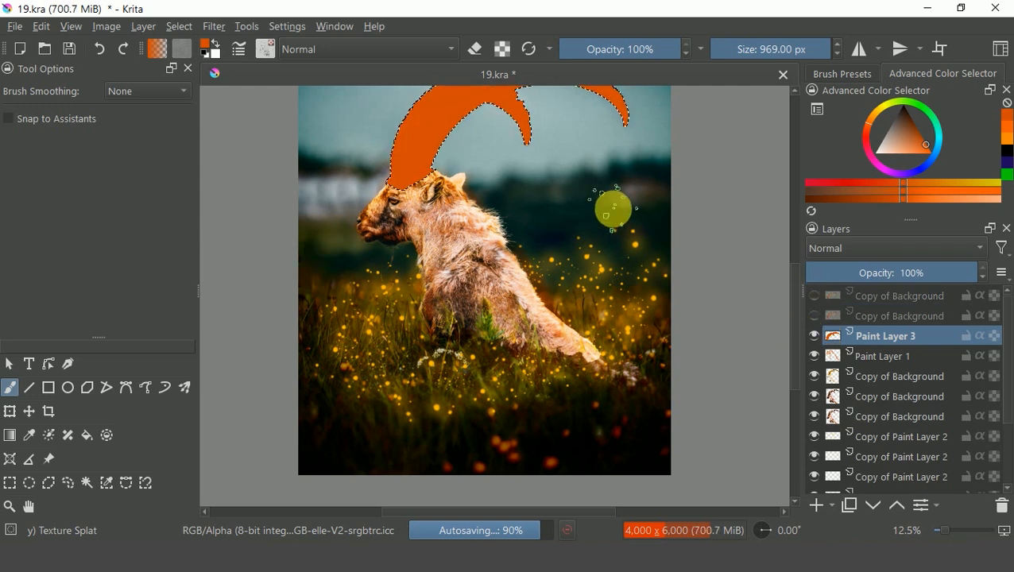
# Brighten the orange horn fill to golden yellow with a raised RGBA Color Adjustment curve and clear the selection
pyautogui.hotkey('ctrl', 'm')
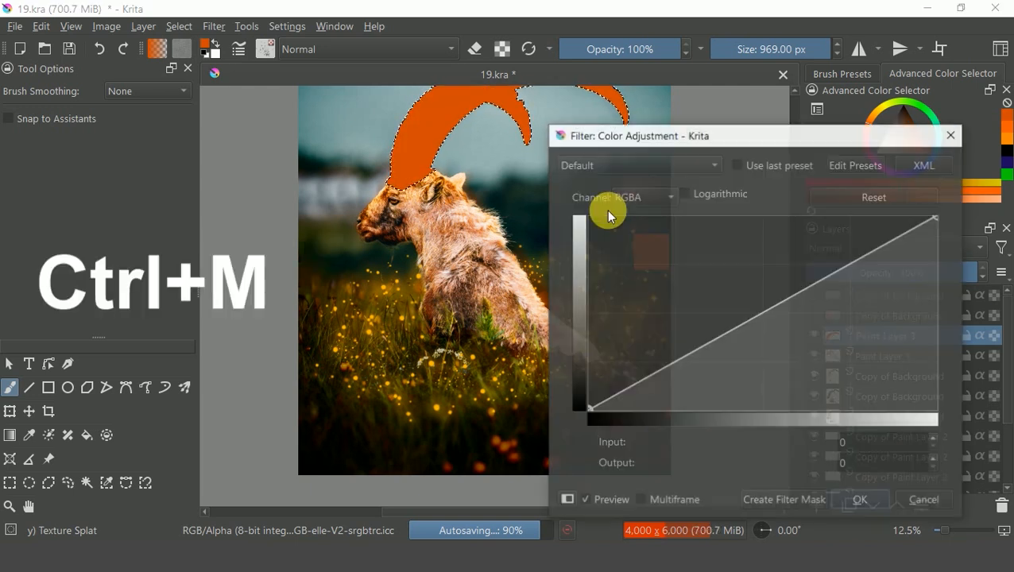
pyautogui.moveTo(725, 287); pyautogui.dragTo(689, 260)
pyautogui.click(856, 502)
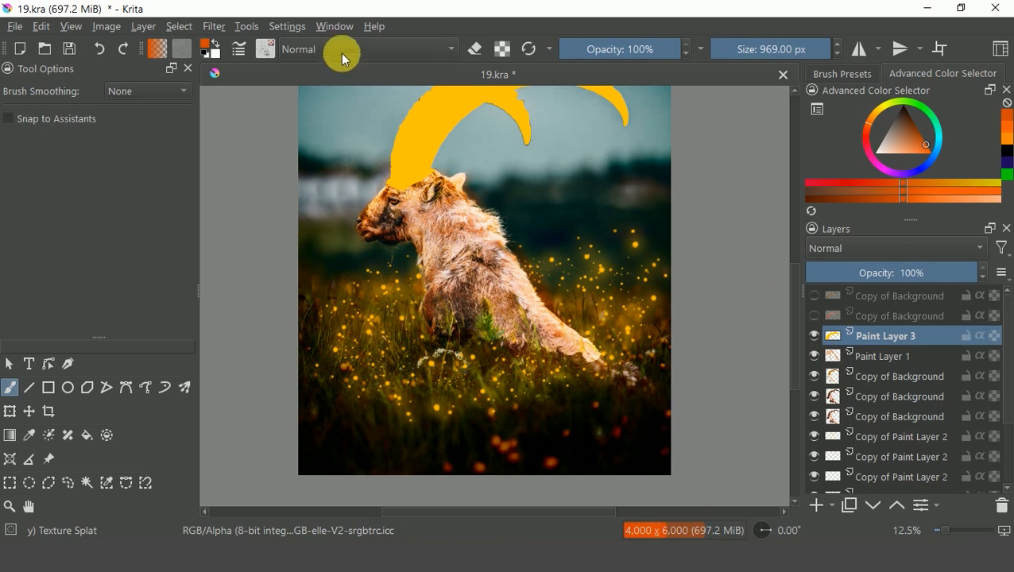
# Apply a 194.05 px Gaussian Blur to the yellow horn fill and show both horn copies again
pyautogui.click(214, 26)
pyautogui.moveTo(235, 128)
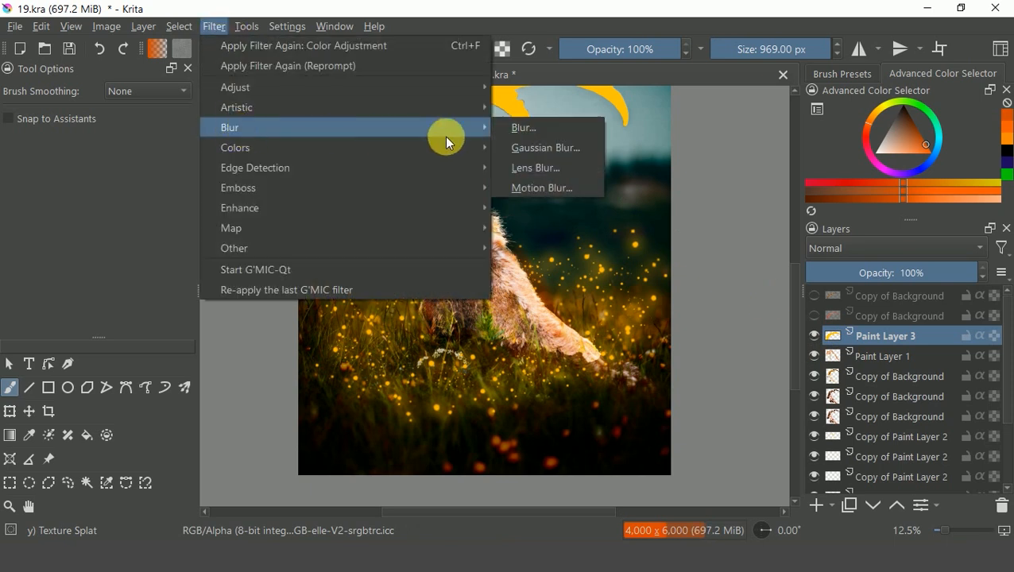
pyautogui.click(525, 148)
pyautogui.moveTo(690, 198); pyautogui.dragTo(800, 206)
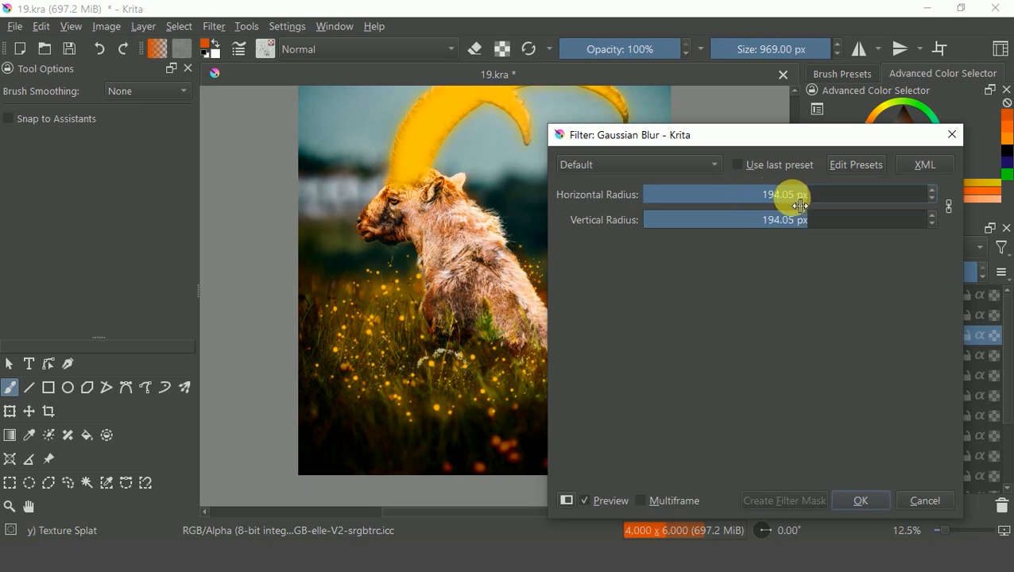
pyautogui.click(850, 499)
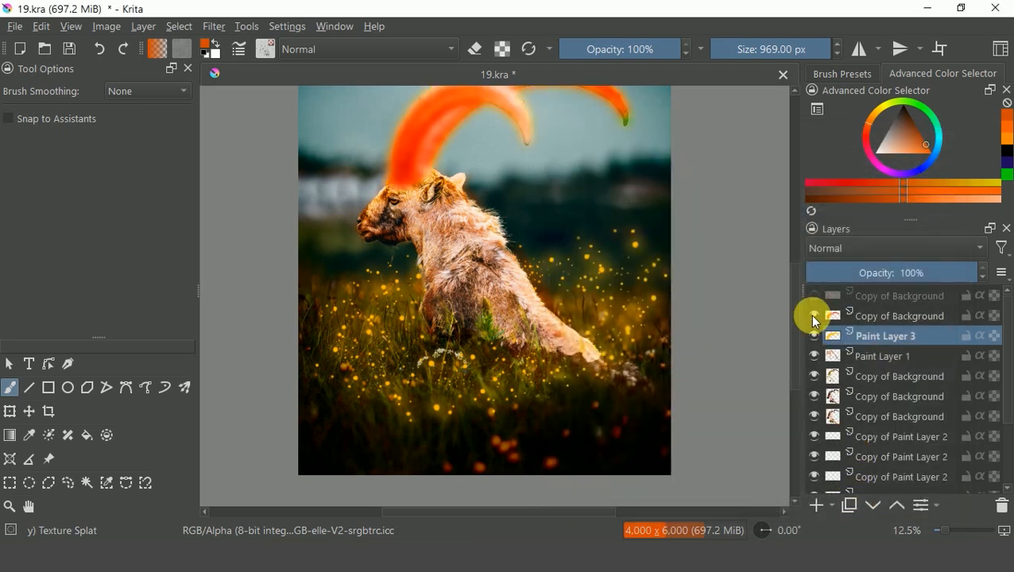
pyautogui.click(814, 295)
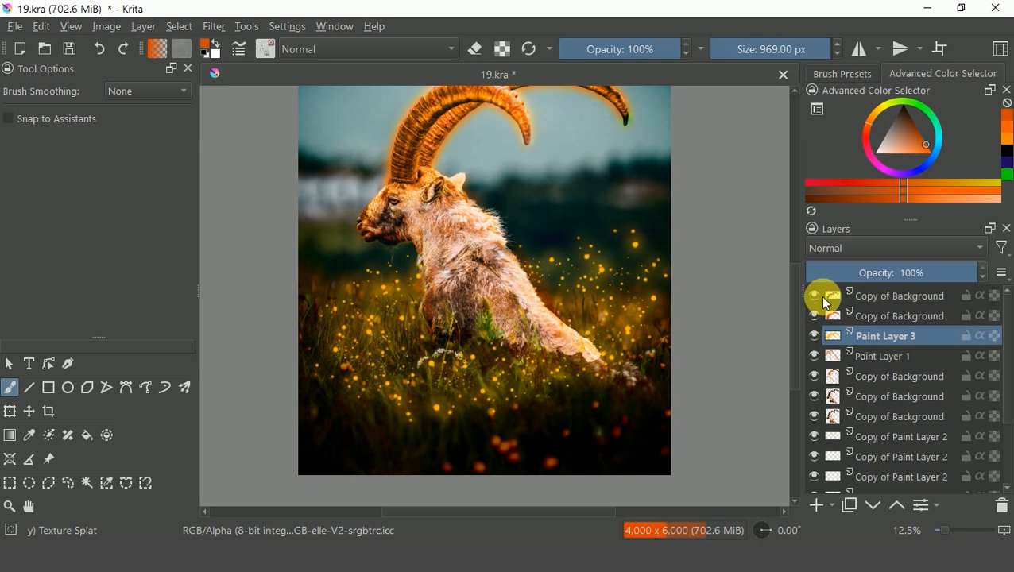
# Brighten the topmost horn copy with a raised RGBA Color Adjustment curve and view the picture in canvas-only mode
pyautogui.click(873, 303)
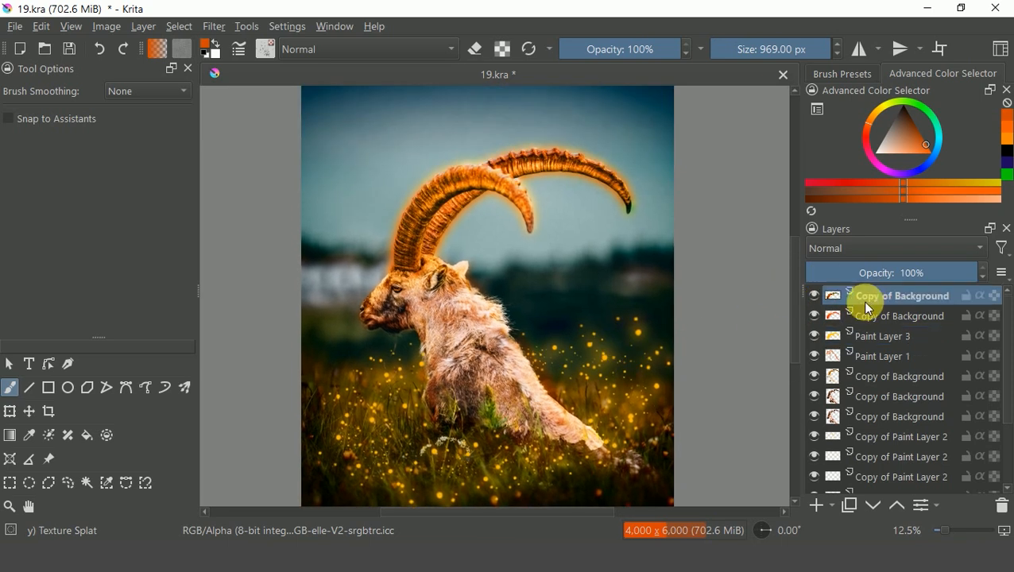
pyautogui.hotkey('ctrl', 'm')
pyautogui.moveTo(755, 321); pyautogui.dragTo(737, 291)
pyautogui.click(859, 503)
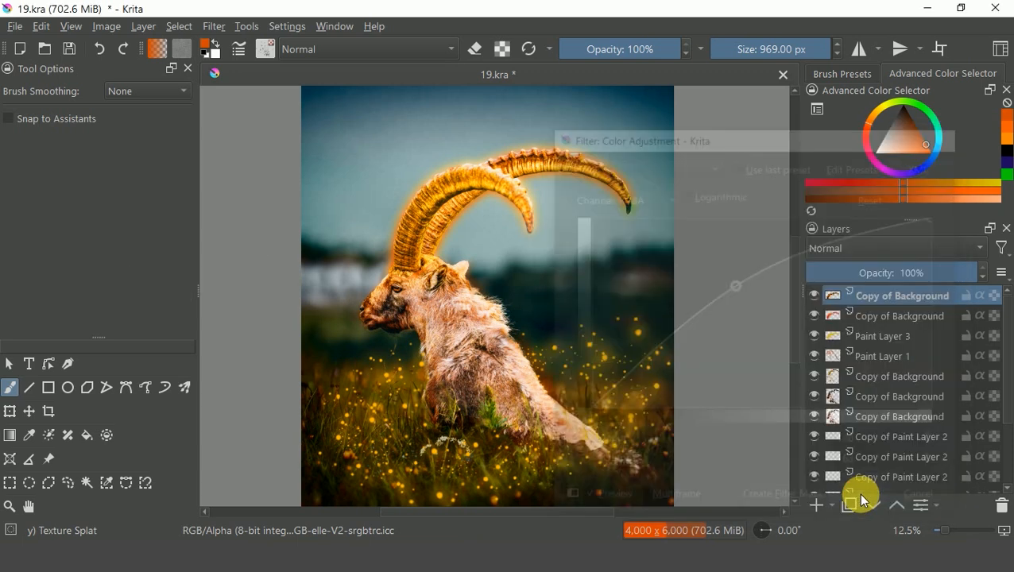
pyautogui.press('-')
pyautogui.press('Tab')
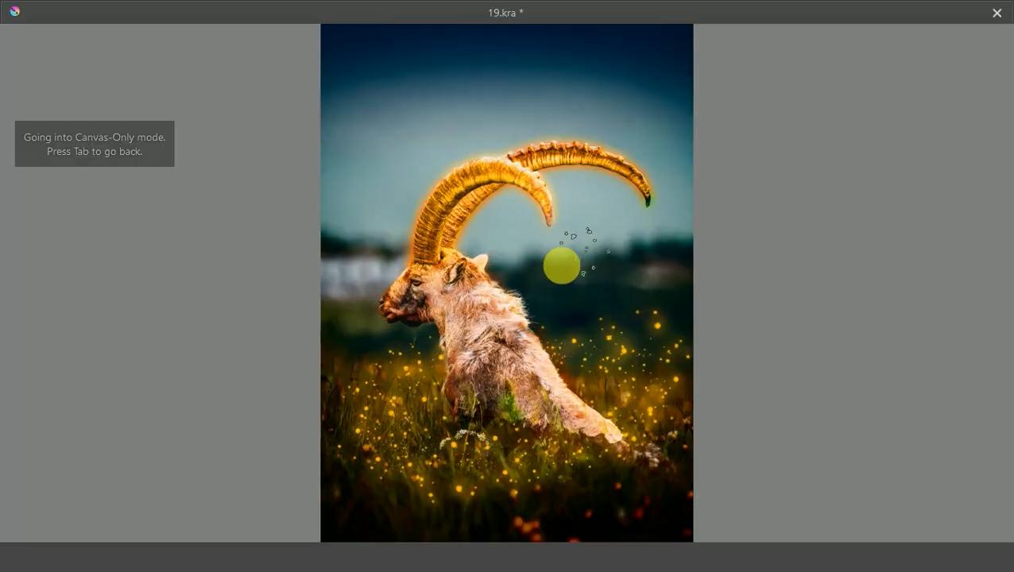